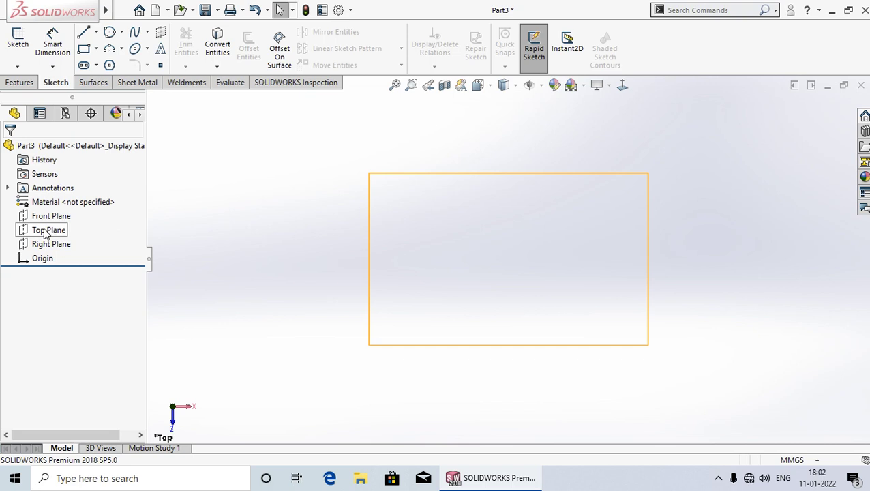
- Start Sketch2 on the Top Plane and review the four slot types in the Slot dropdown
right_click(45, 232)
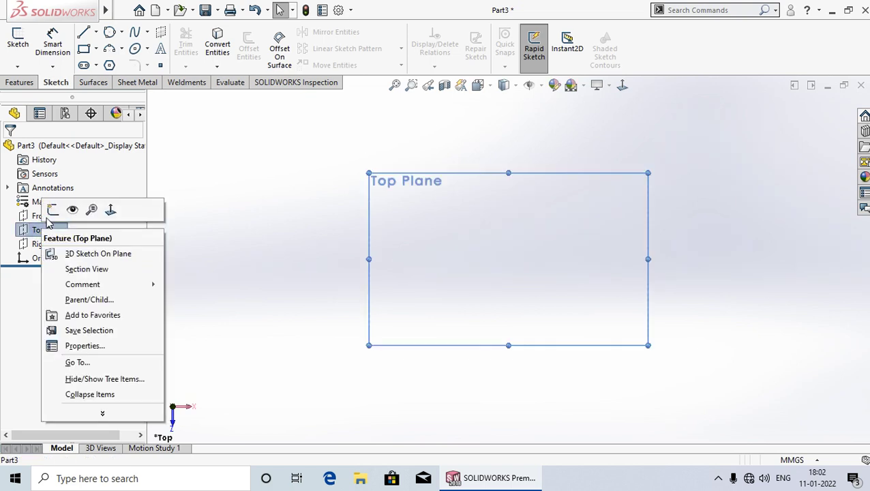
click(54, 210)
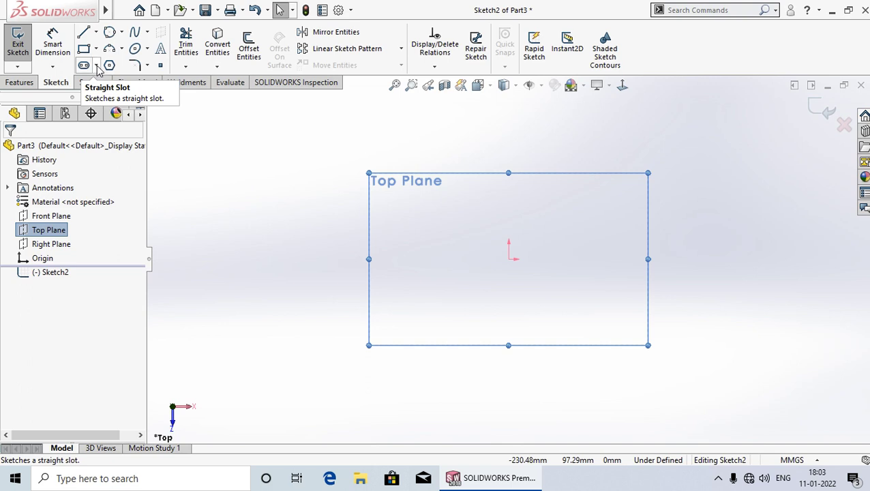
click(98, 65)
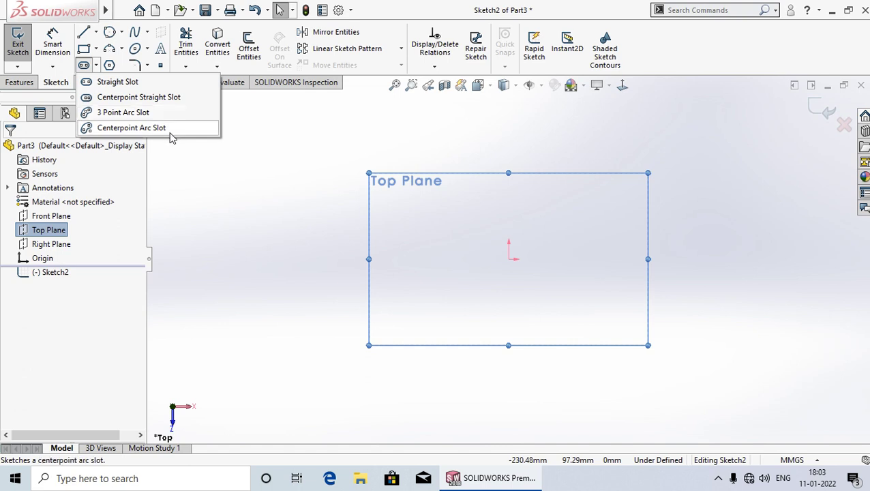
click(252, 198)
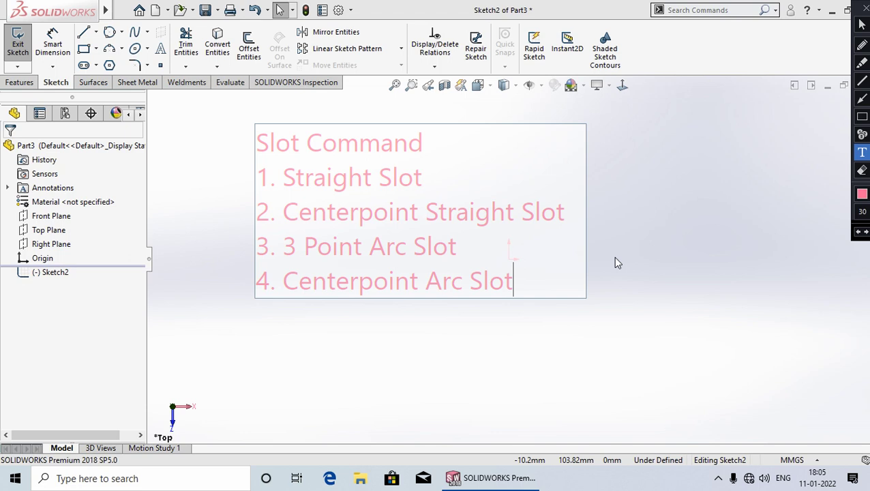
key(Escape)
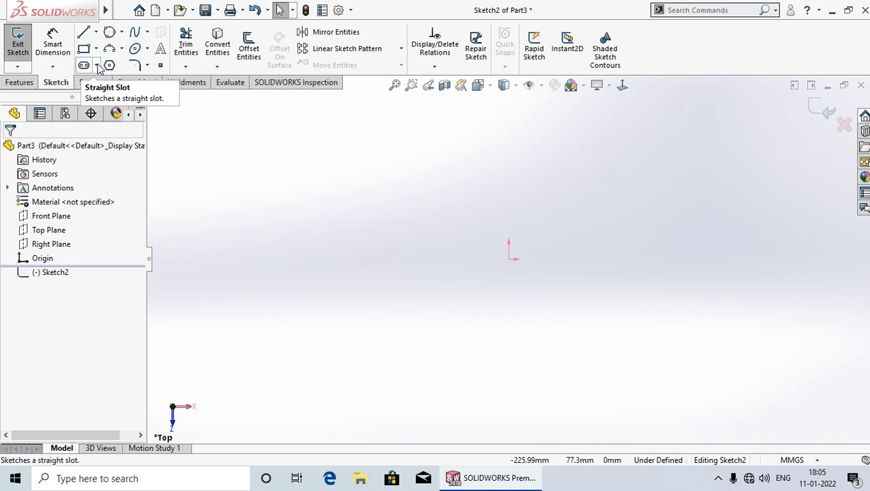
- Draw a straight slot running horizontally right from the origin, set its width, then exit the tool
click(98, 65)
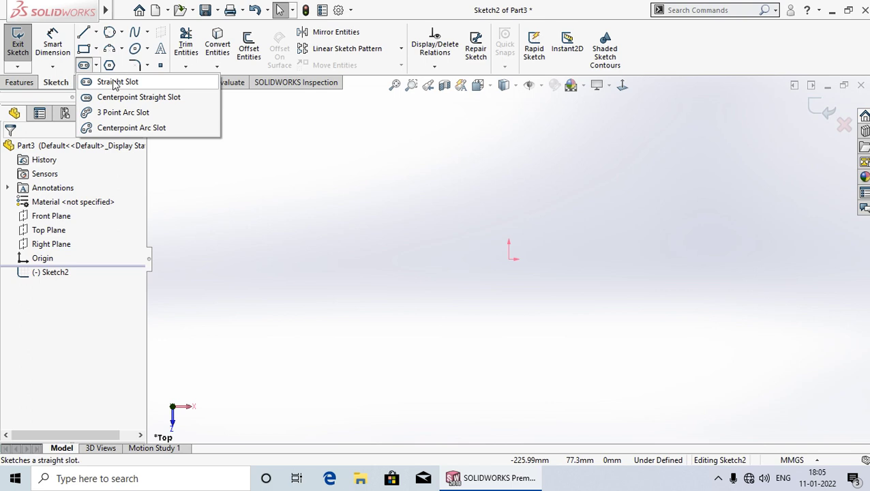
click(109, 82)
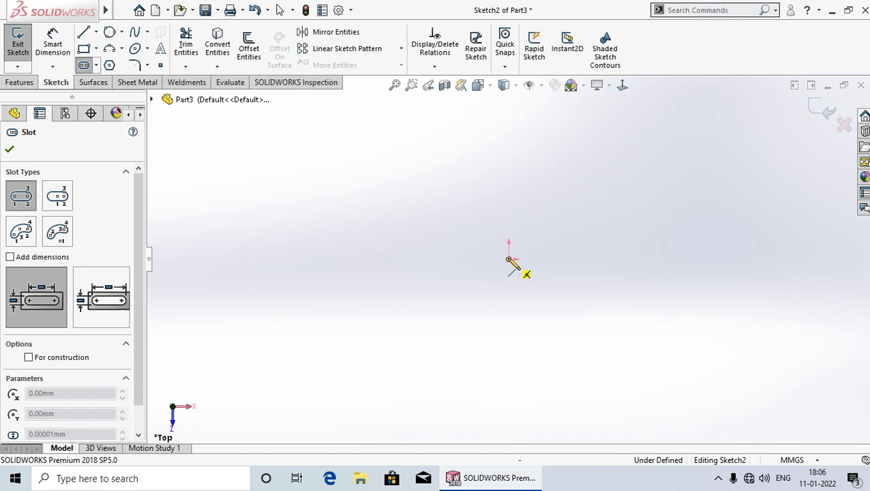
click(509, 259)
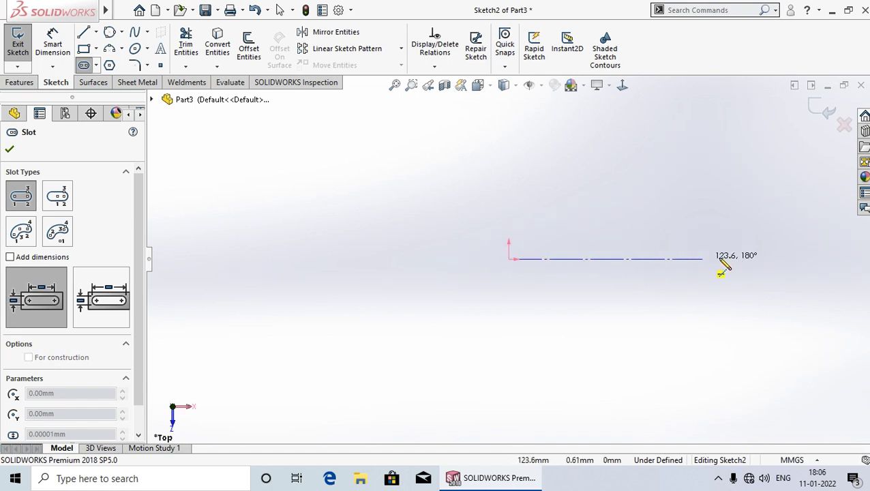
click(748, 259)
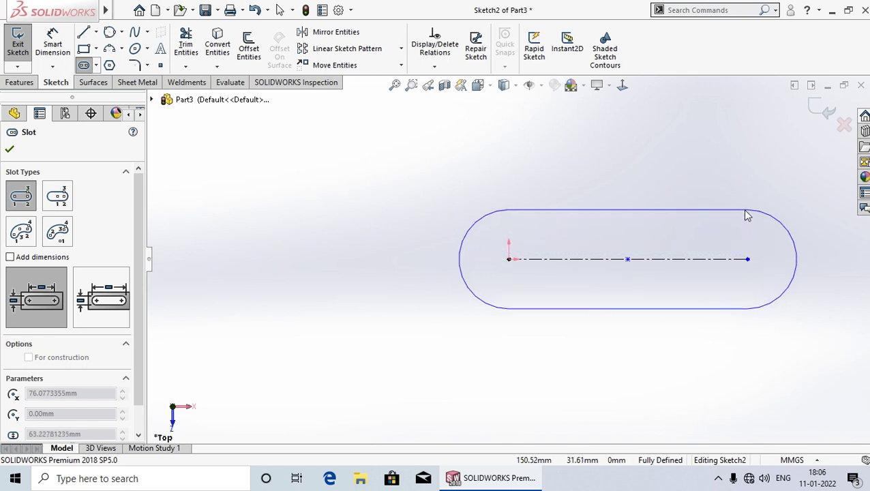
click(747, 216)
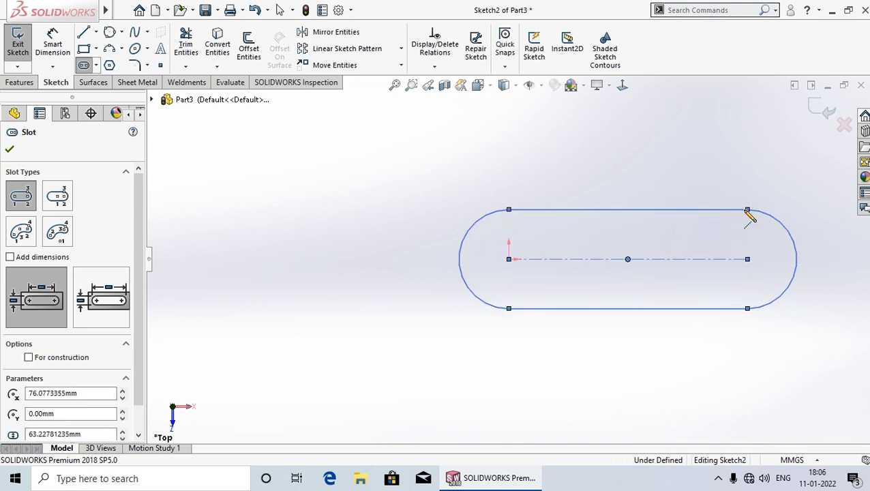
right_click(748, 214)
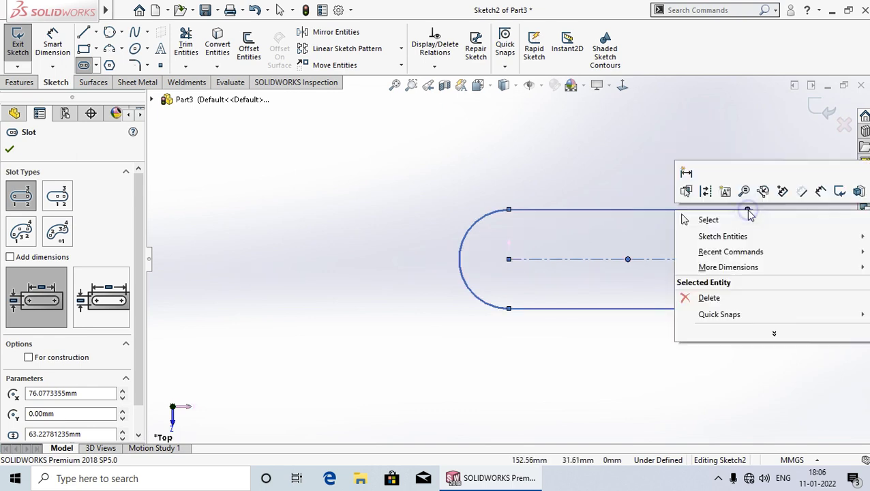
click(721, 220)
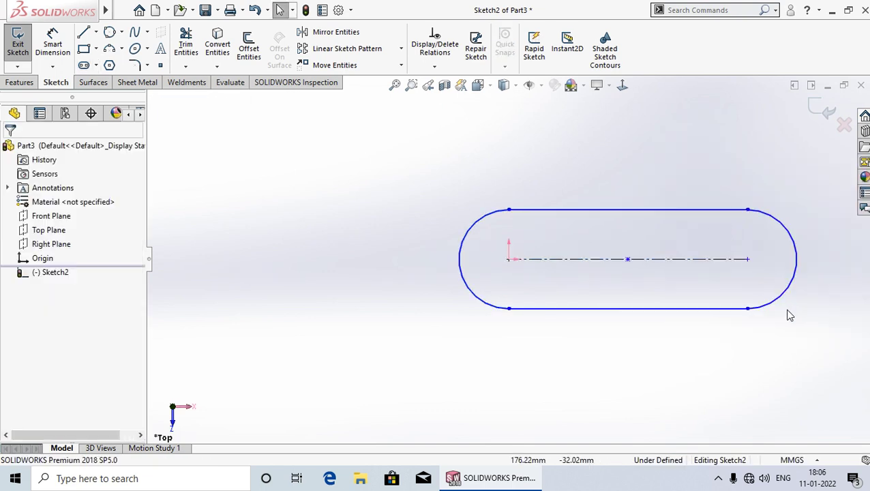
ctrl+middle_drag(811, 287, 743, 305)
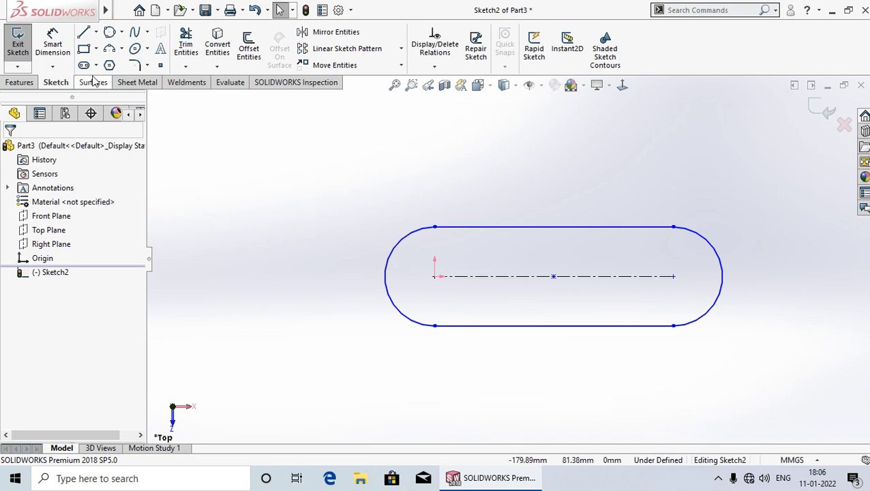
- Dimension the slot's centerline endpoints to a 110 mm length
click(61, 52)
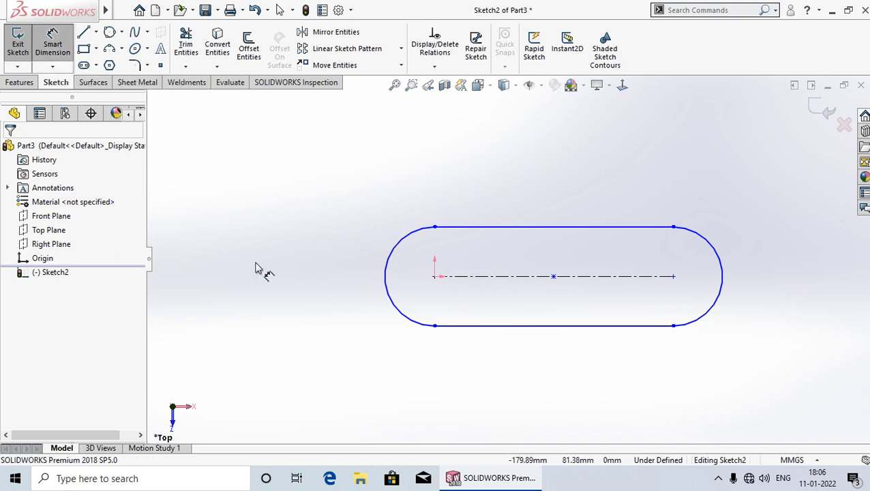
click(434, 276)
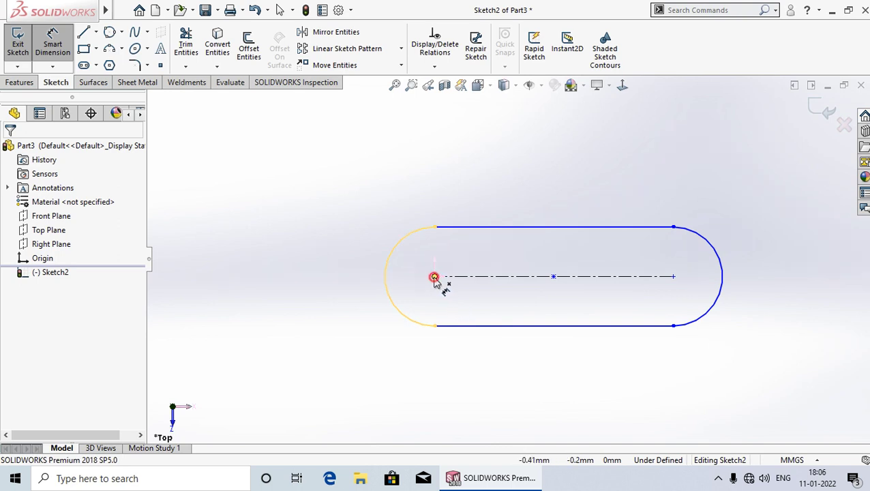
click(673, 276)
click(577, 366)
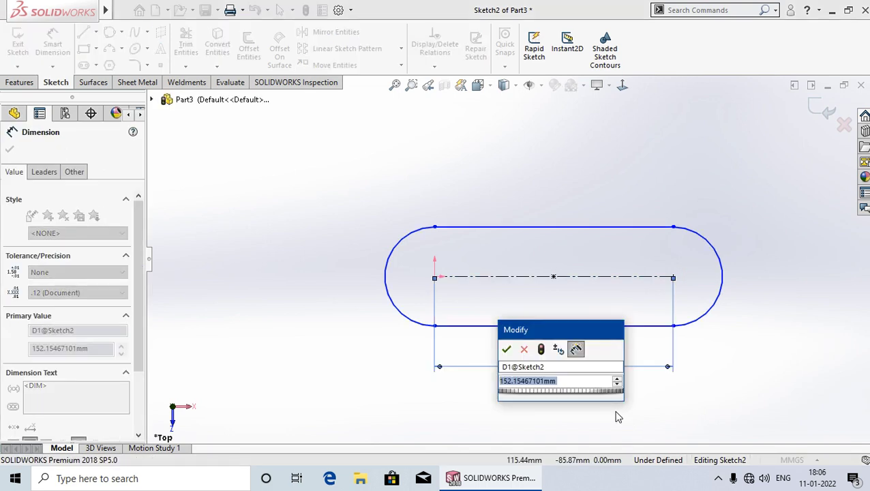
text(110)
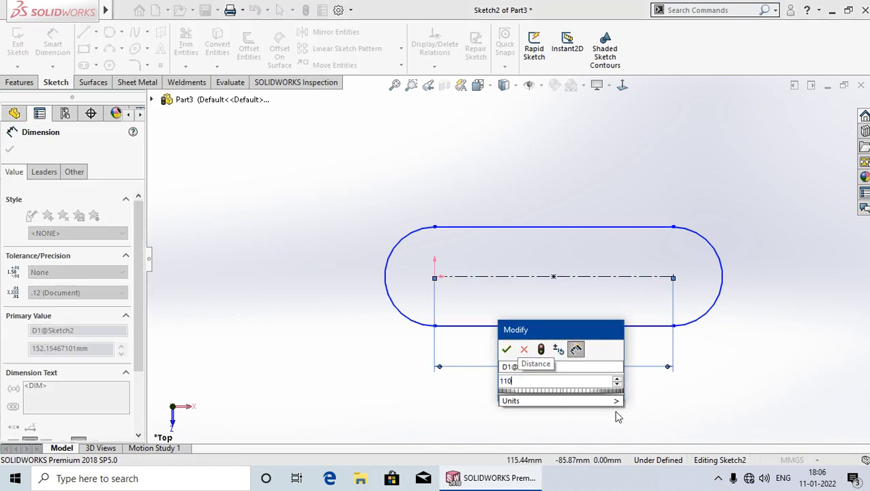
key(Return)
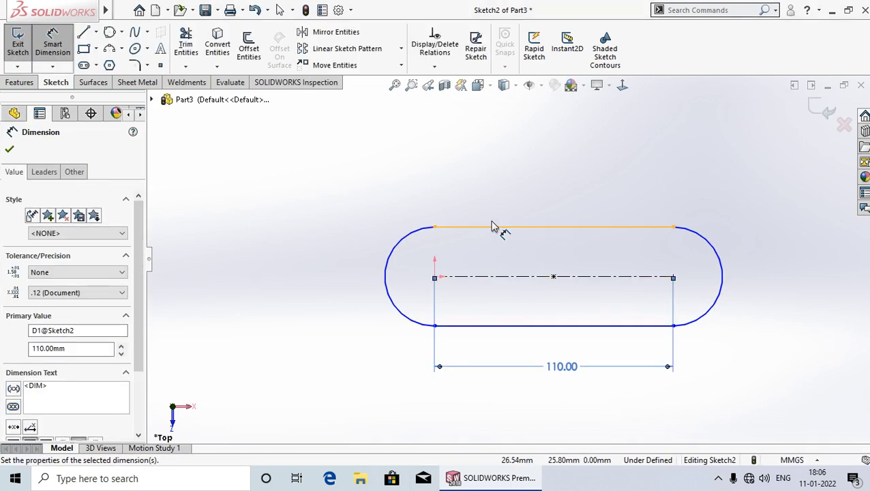
- Dimension the slot's top and bottom edges to a 45 mm width
click(493, 227)
click(486, 326)
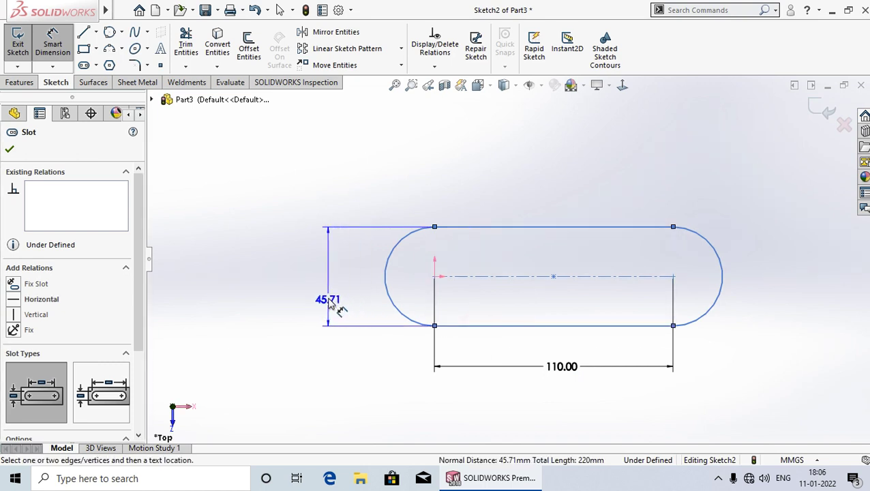
click(330, 307)
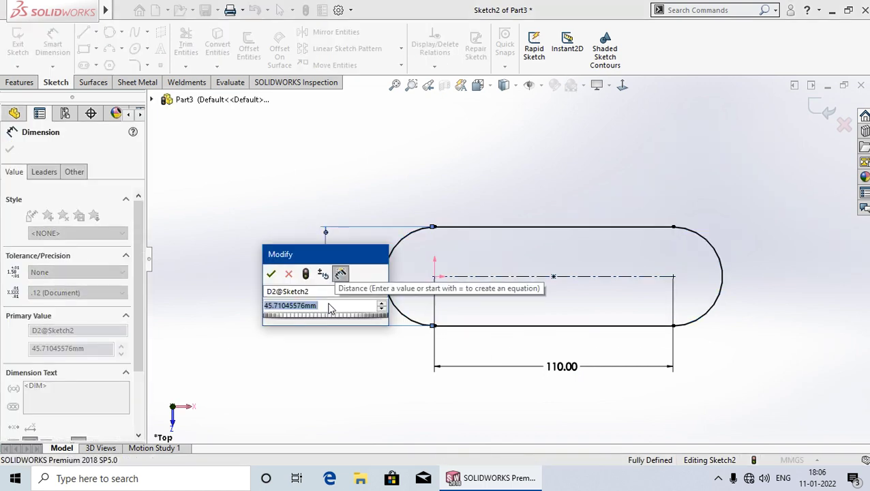
text(45)
key(Escape)
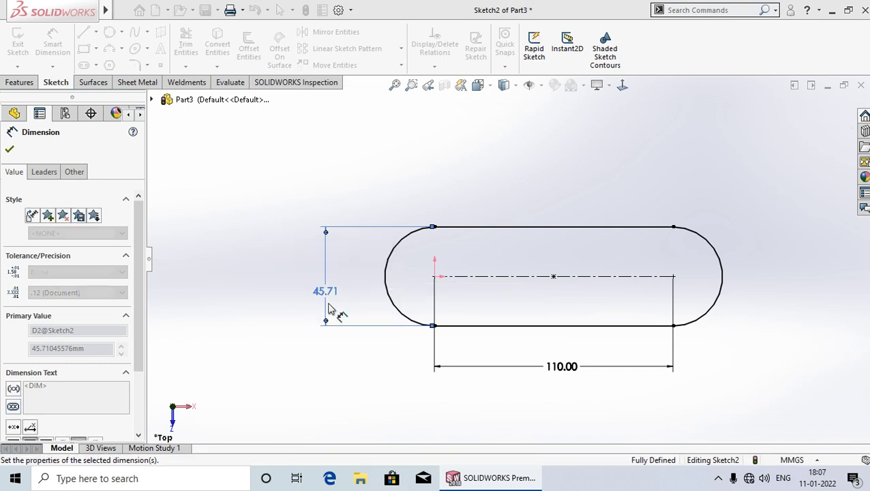
click(9, 149)
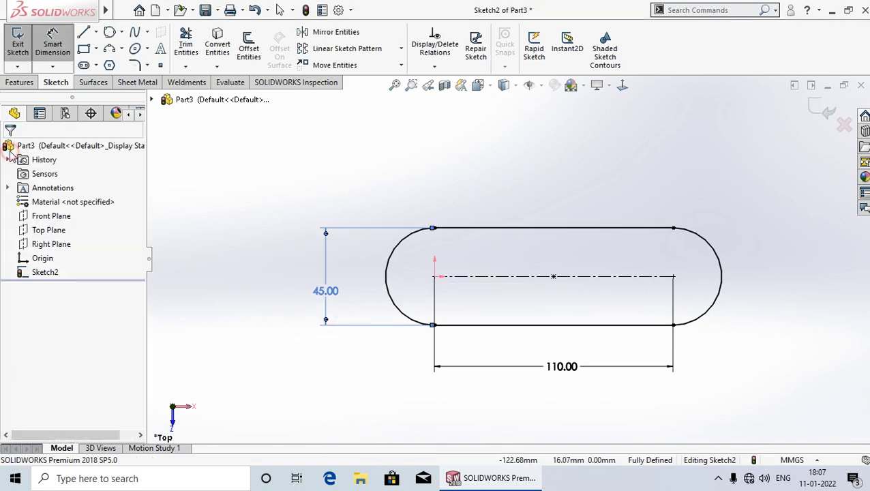
key(Escape)
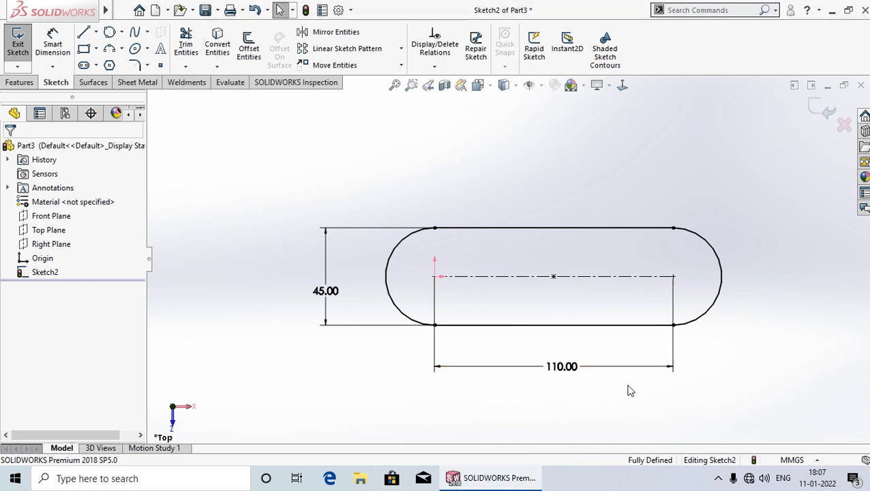
- Replace the old slot with a horizontal centerpoint straight slot centred on the origin
drag(817, 400, 272, 184)
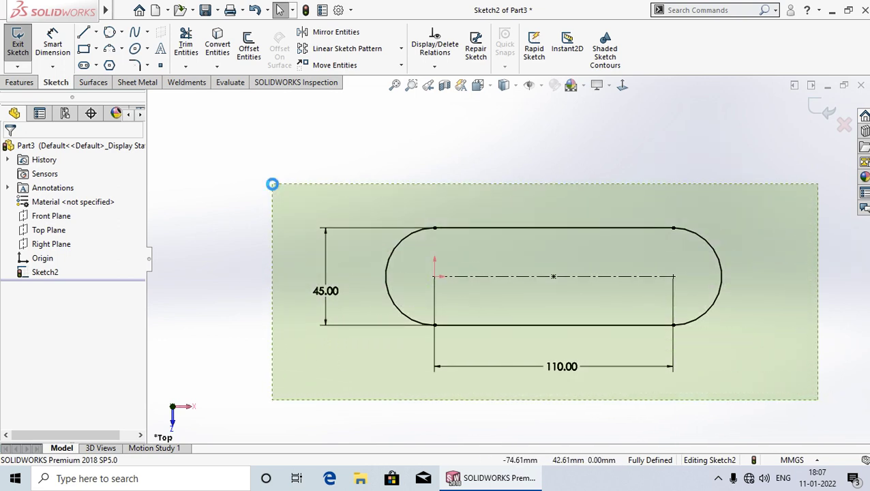
key(Delete)
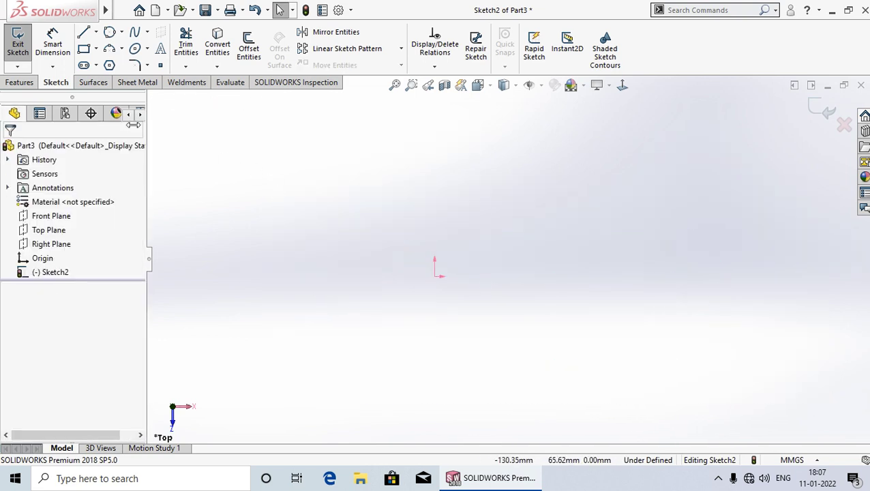
click(96, 65)
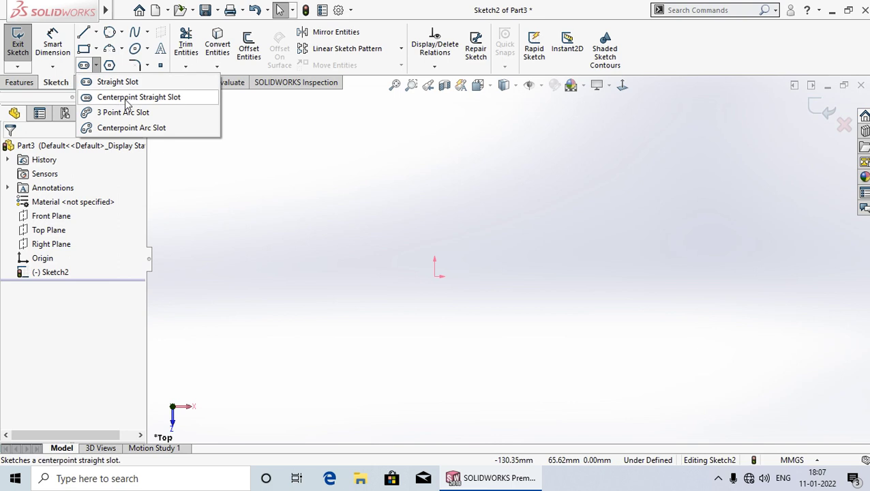
click(127, 100)
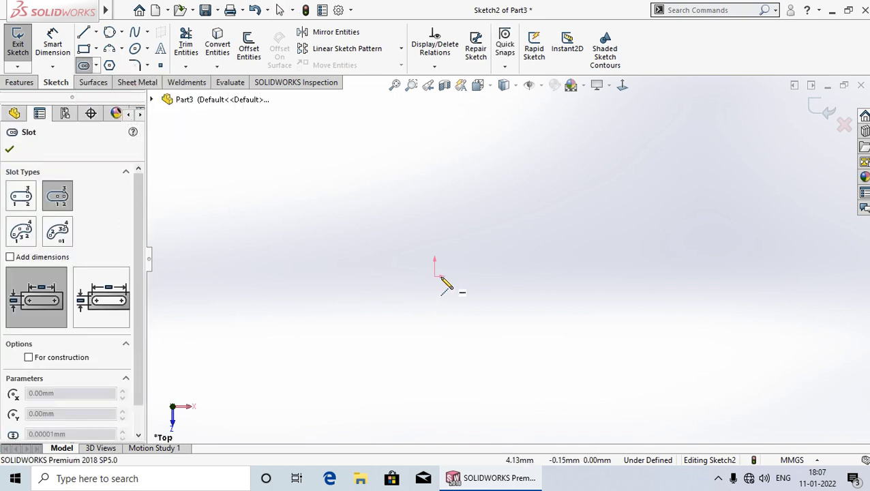
click(434, 276)
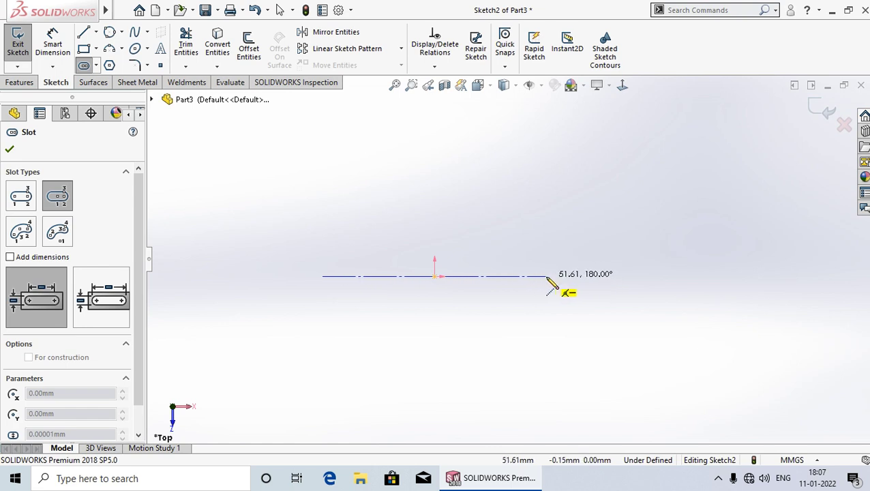
click(548, 277)
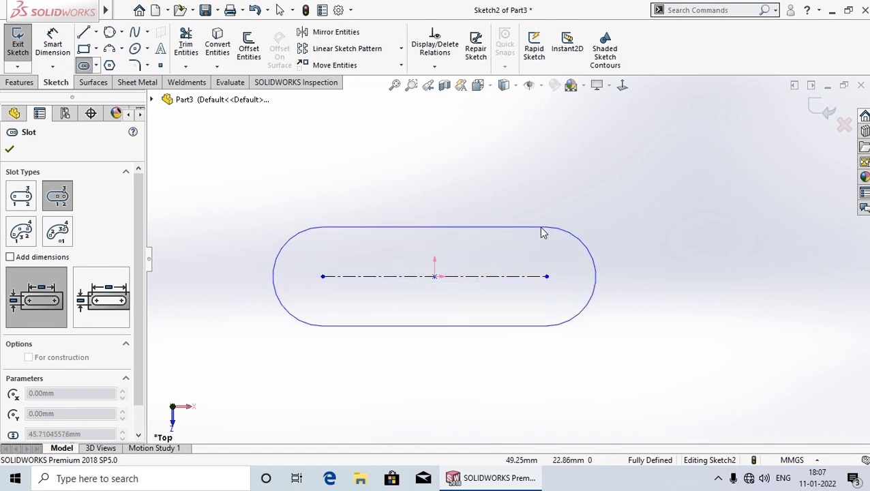
click(539, 227)
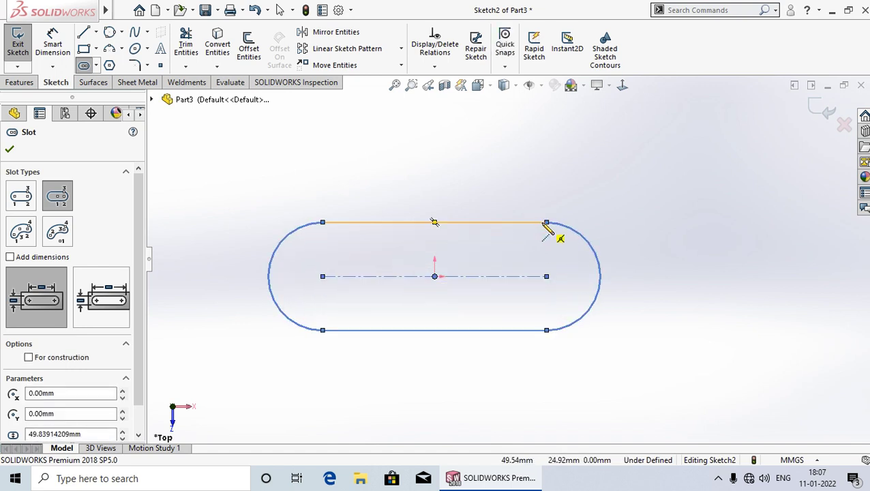
right_click(546, 224)
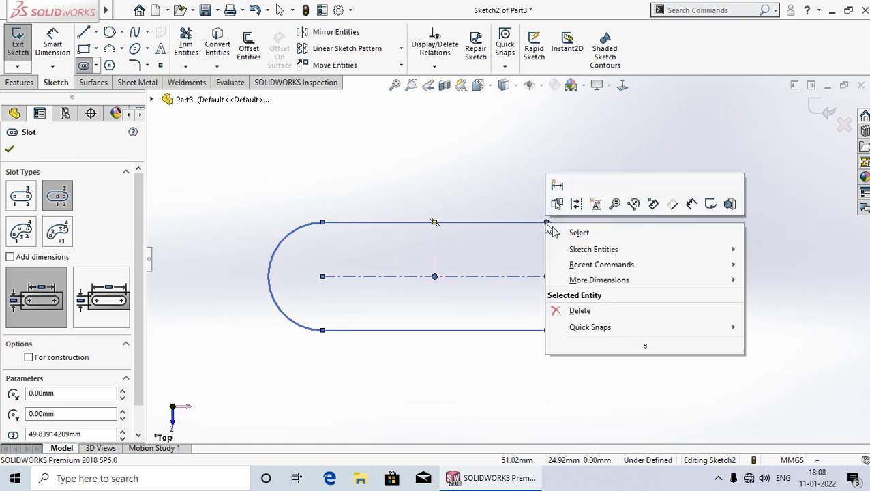
click(579, 232)
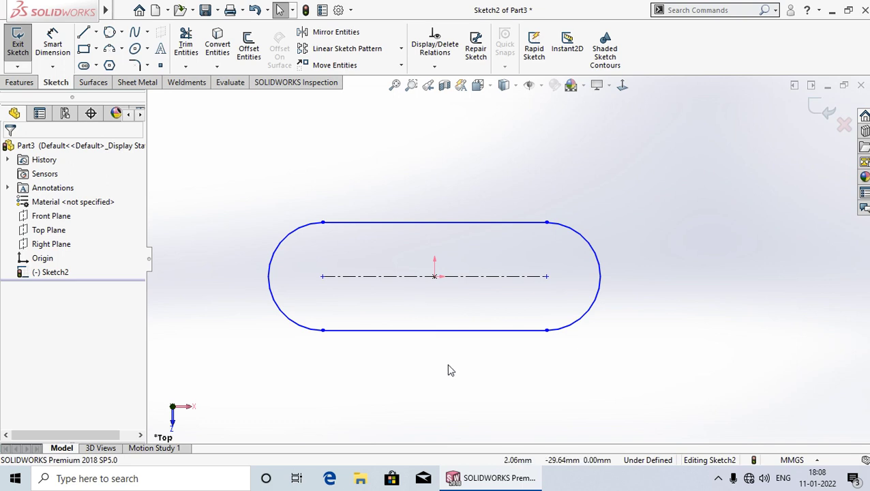
- Dimension the slot's centre-to-centre distance to 115 mm
ctrl+middle_drag(448, 382, 469, 350)
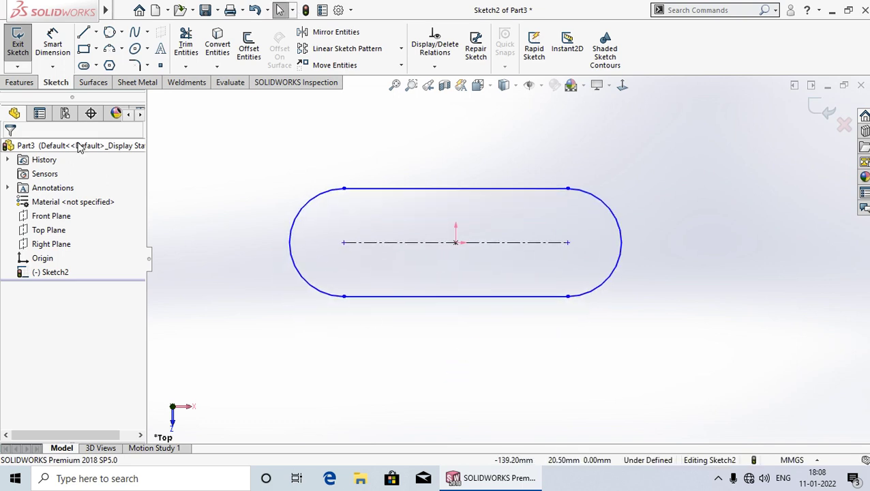
click(58, 42)
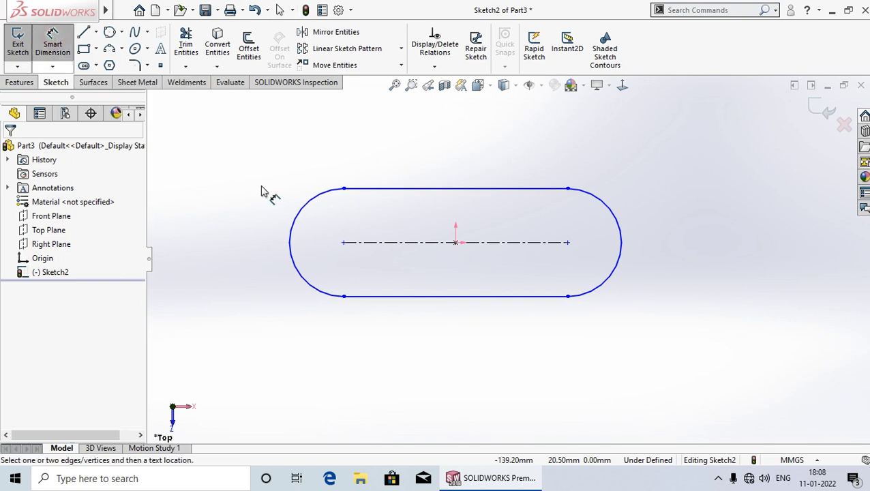
click(343, 243)
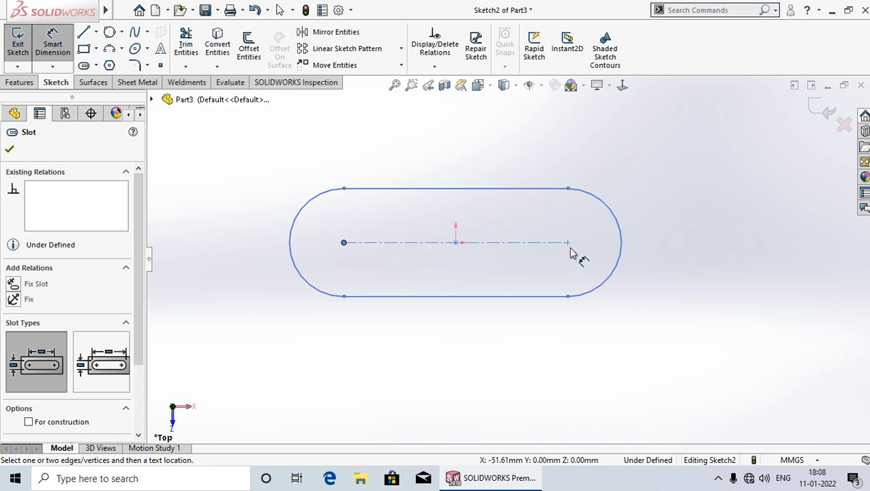
click(568, 242)
click(464, 349)
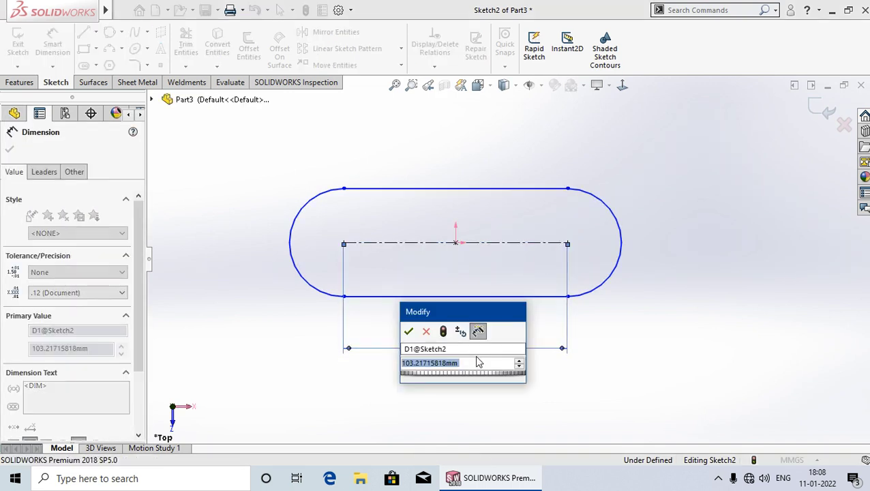
text(11)
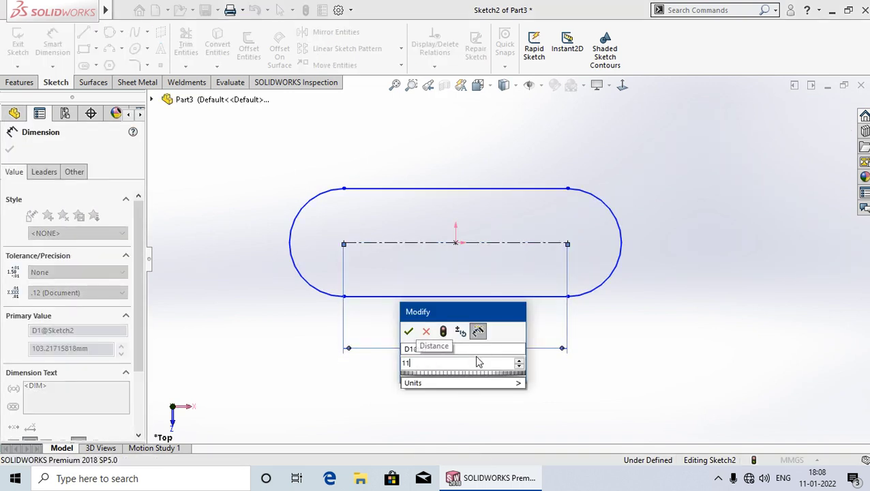
text(5)
key(Return)
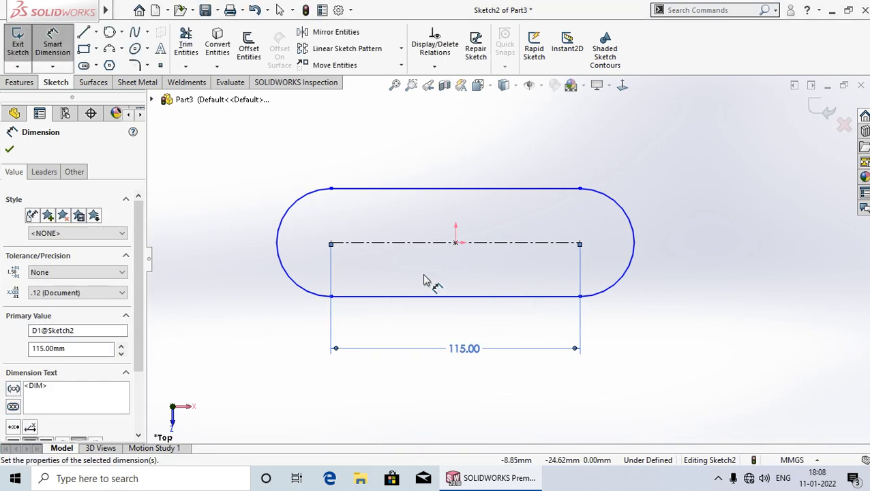
- Dimension the slot's width between top and bottom lines to 50 mm
click(377, 190)
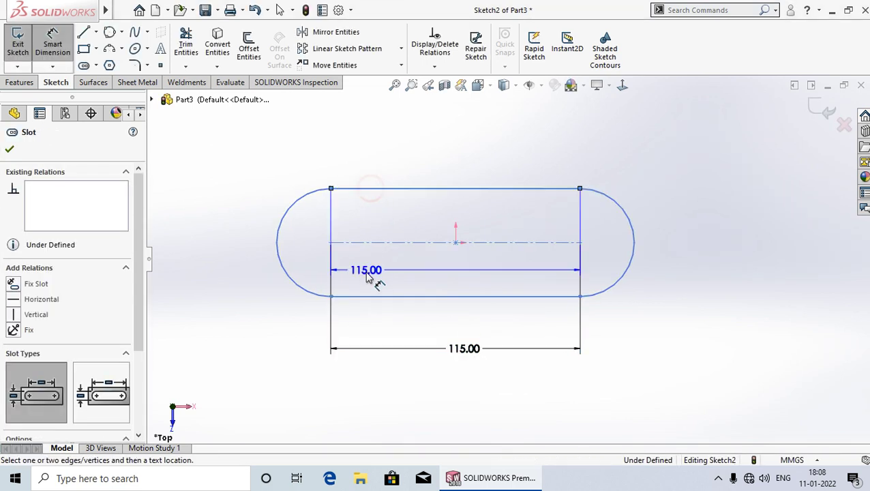
click(330, 281)
click(233, 240)
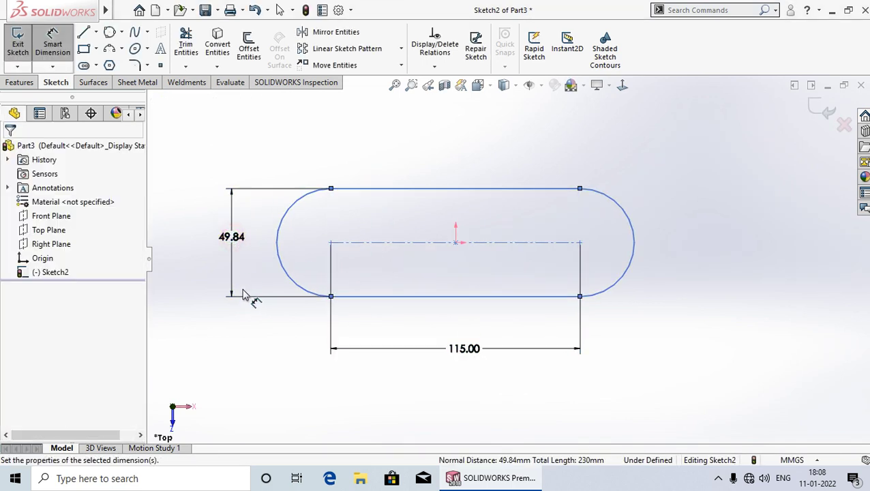
text(50)
key(Return)
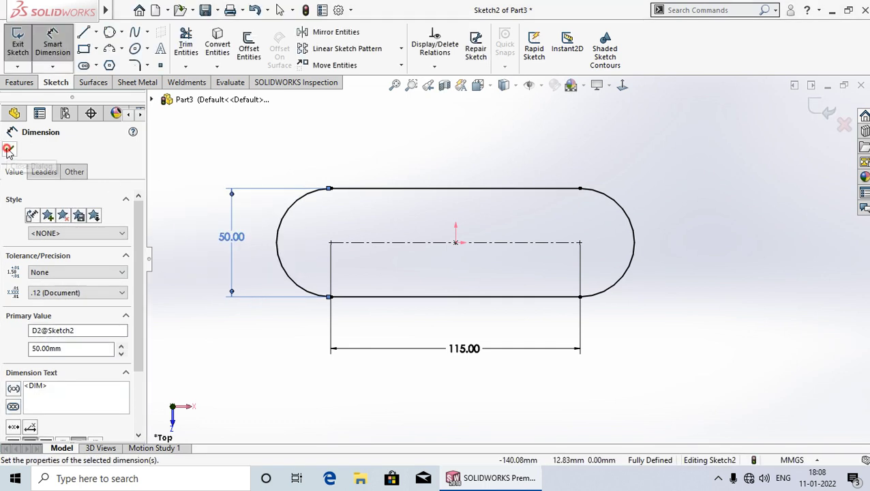
key(Escape)
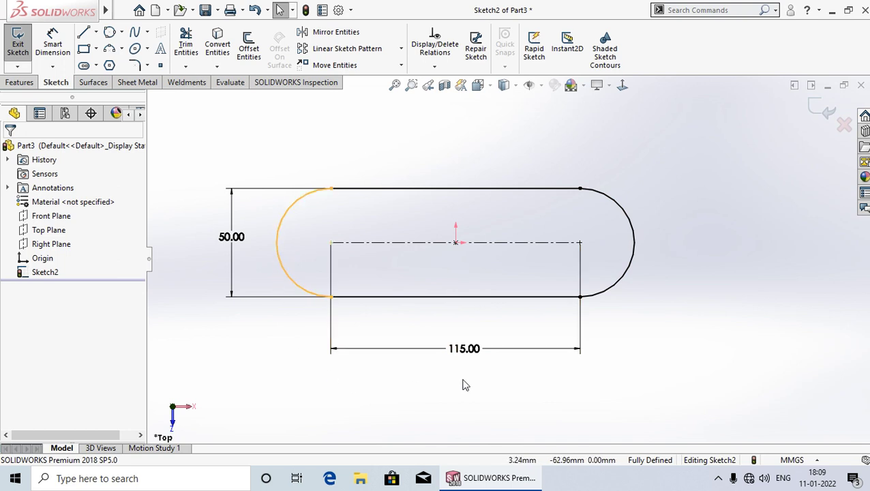
- Swap the 115 centre distance for a 160 mm overall length measured arc to arc
click(498, 354)
key(Delete)
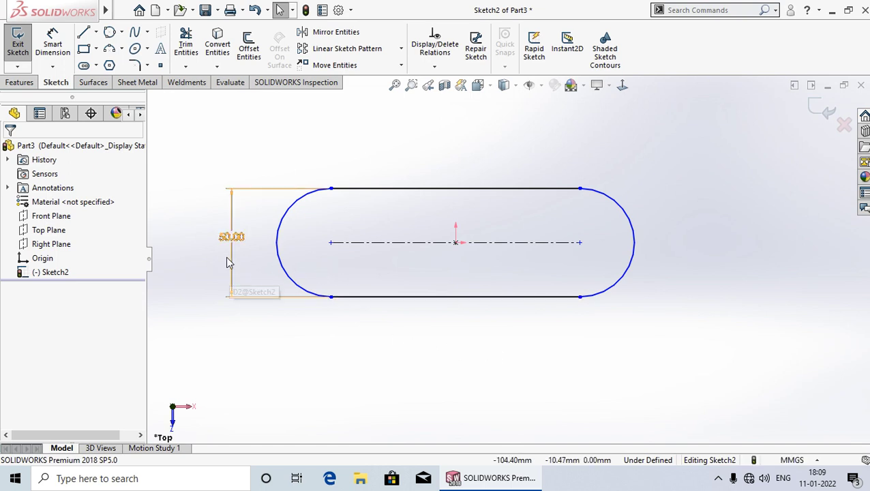
click(52, 43)
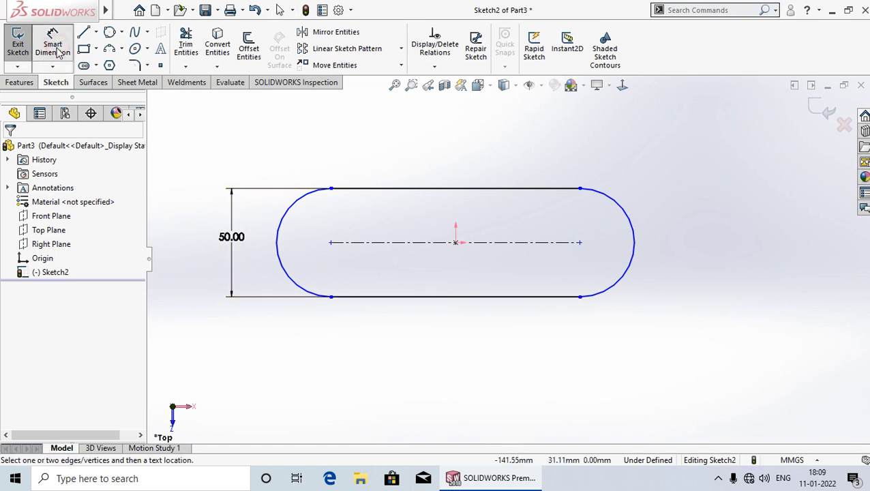
click(278, 245)
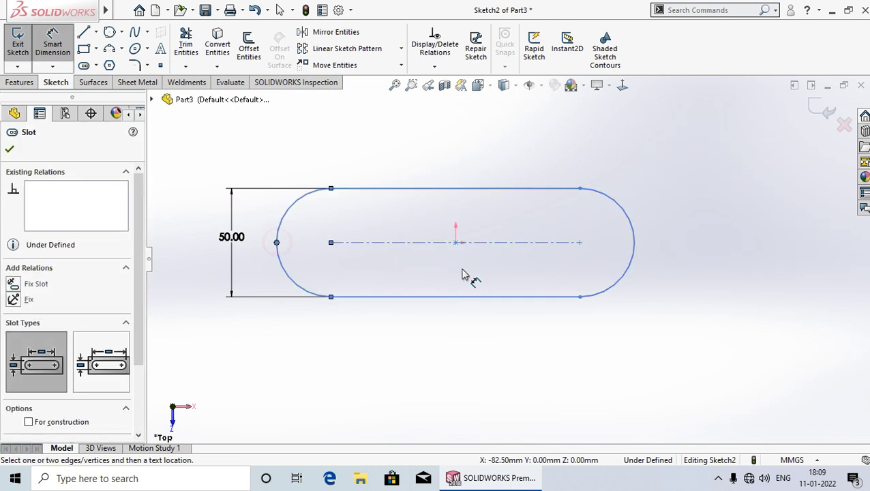
click(633, 245)
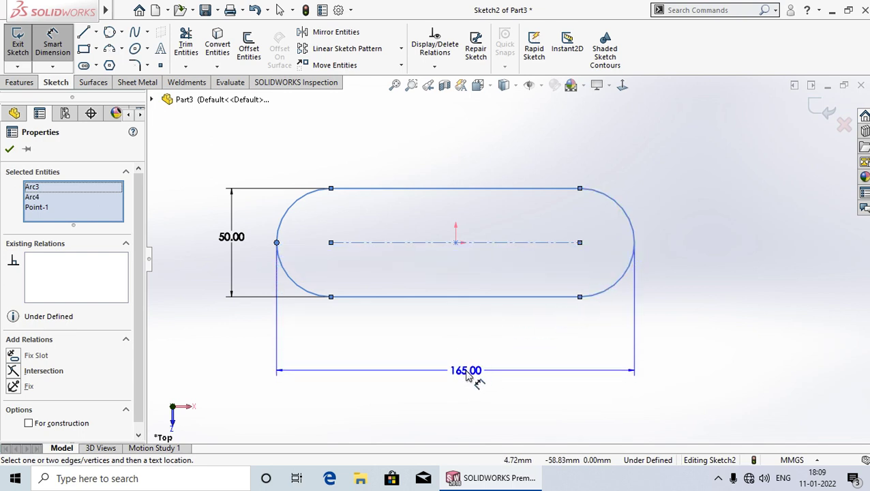
click(467, 376)
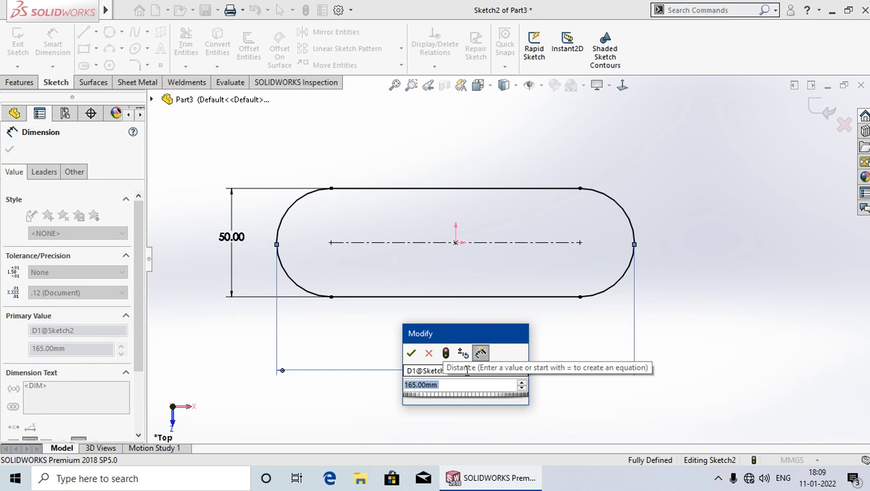
text(1)
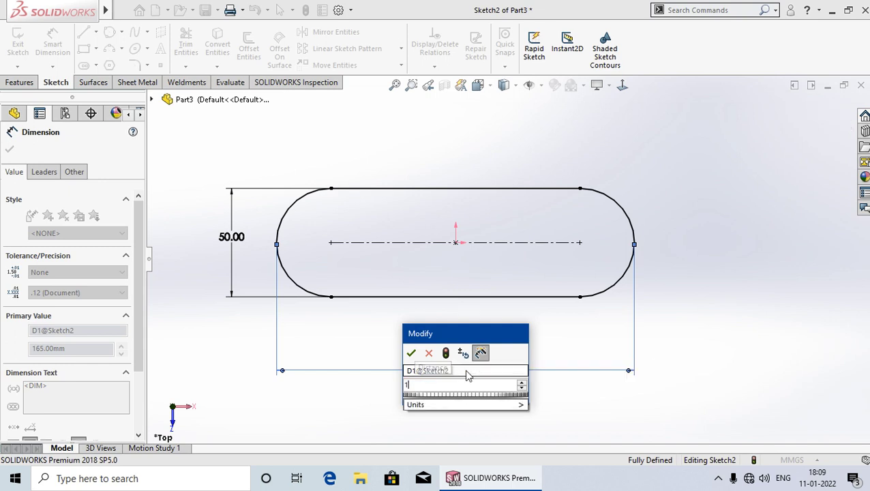
text(65)
key(Return)
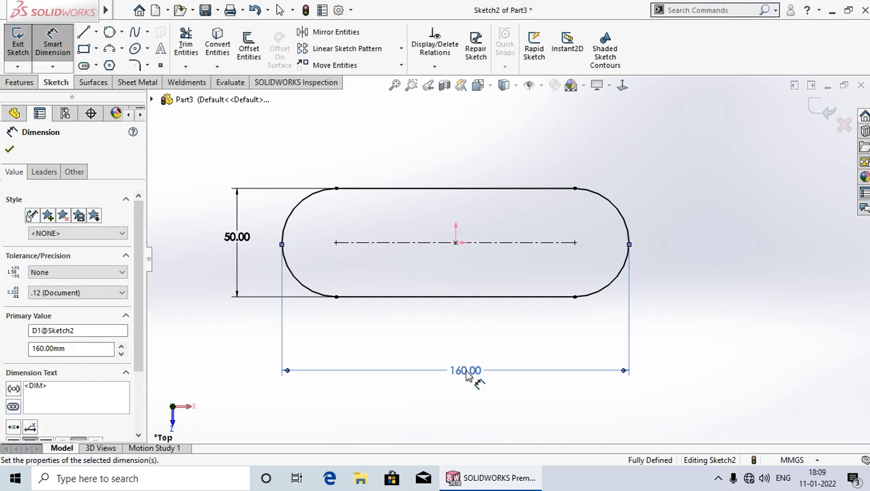
click(9, 149)
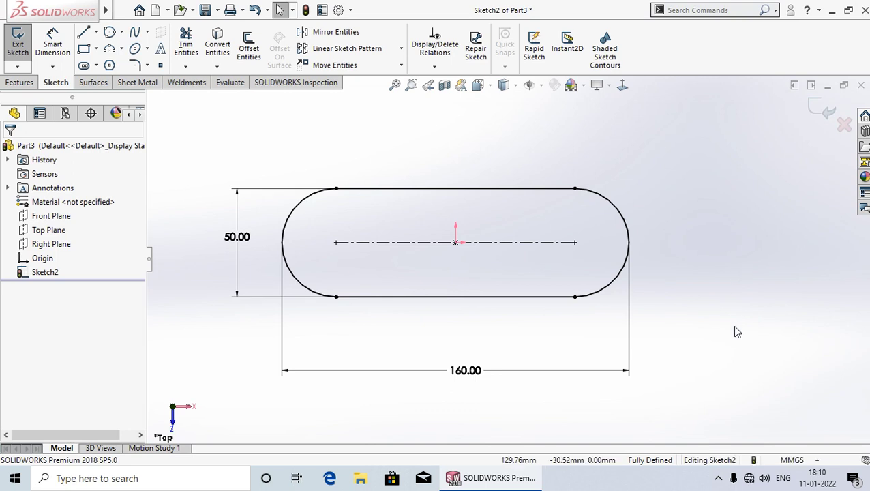
- Delete the slot with its dimensions and switch to the 3 Point Arc Slot tool
drag(733, 400, 211, 142)
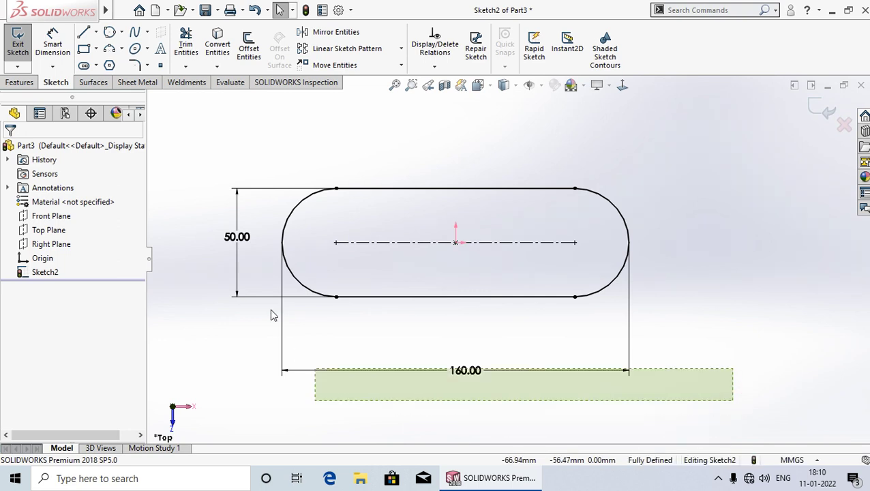
key(Delete)
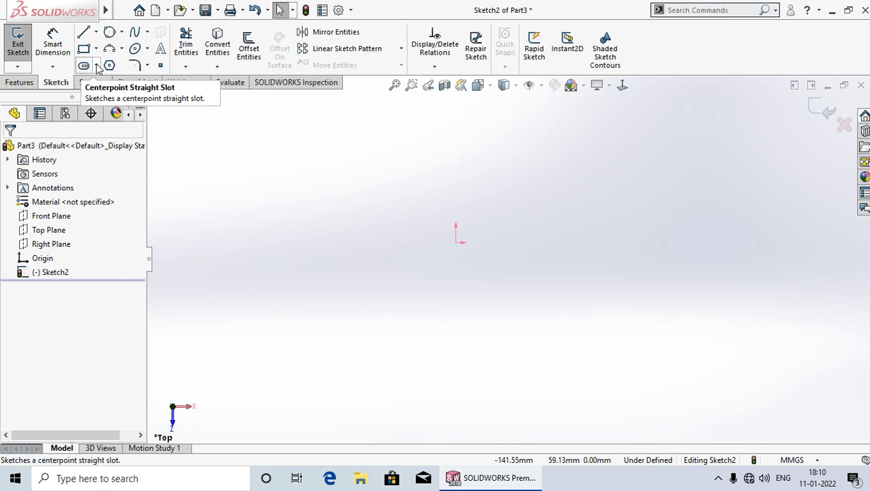
click(97, 66)
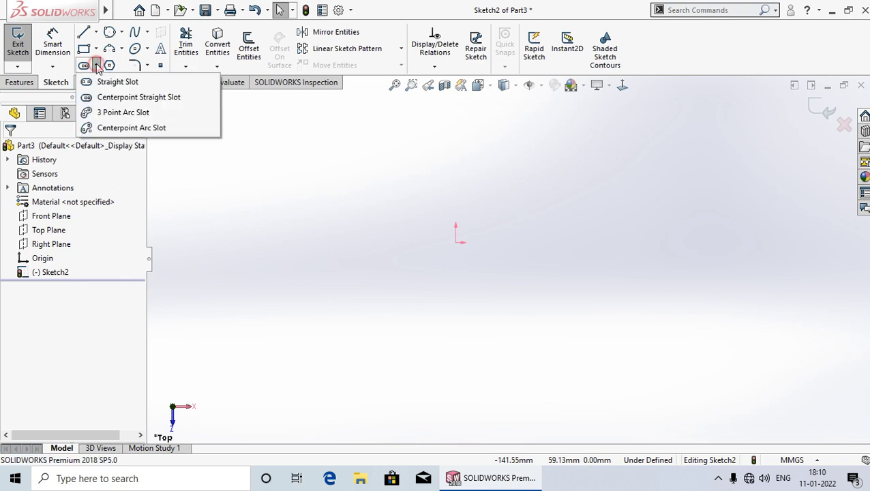
click(126, 114)
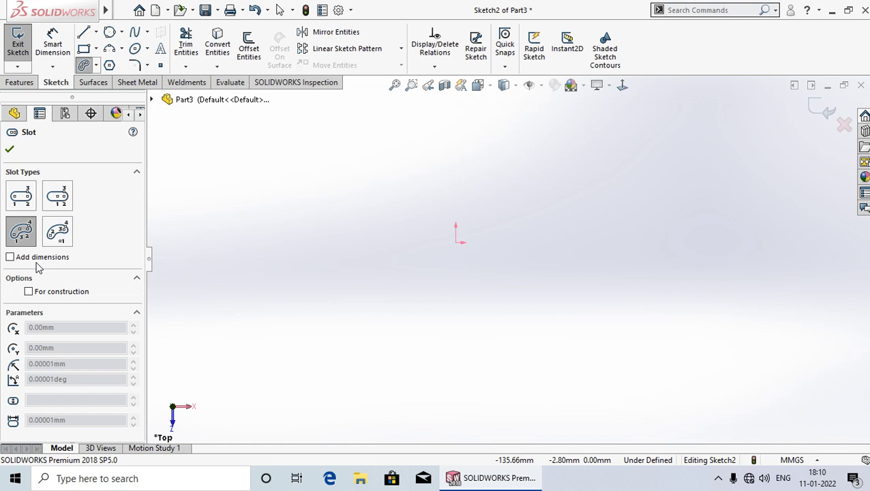
- Draw an auto-dimensioned arc slot from the origin: 90°, R47.20, 48.50 wide
click(10, 258)
click(456, 243)
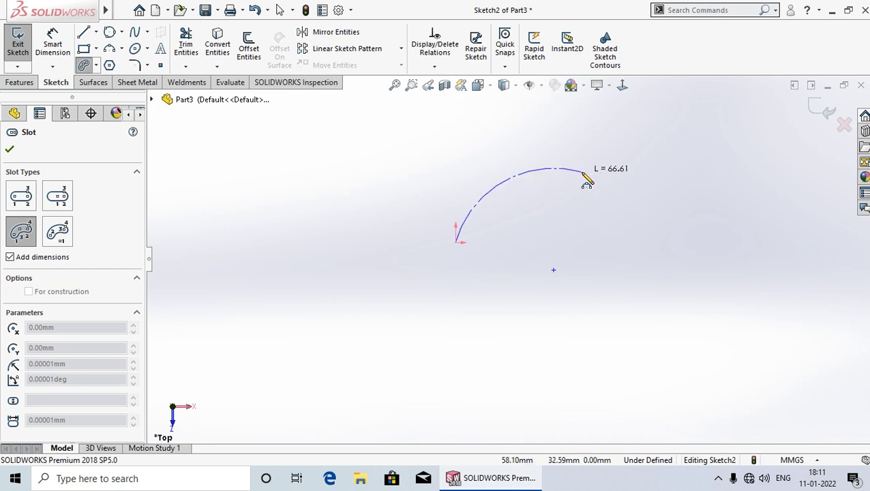
click(574, 170)
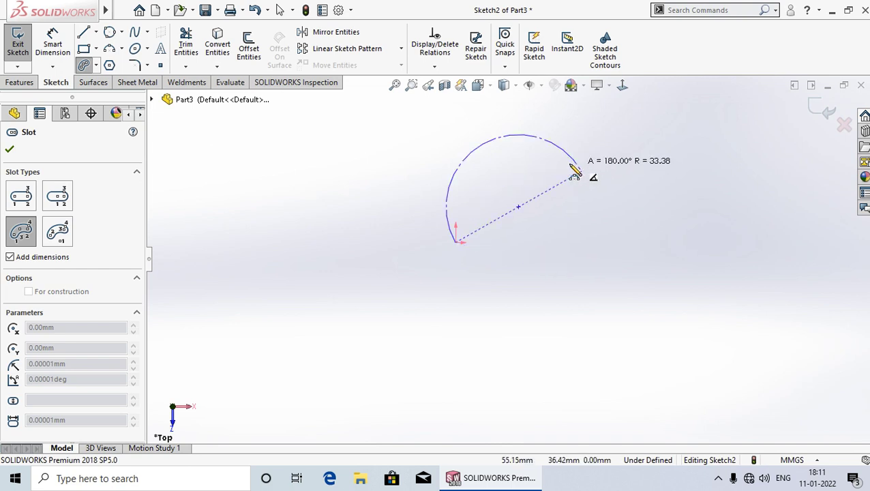
click(504, 189)
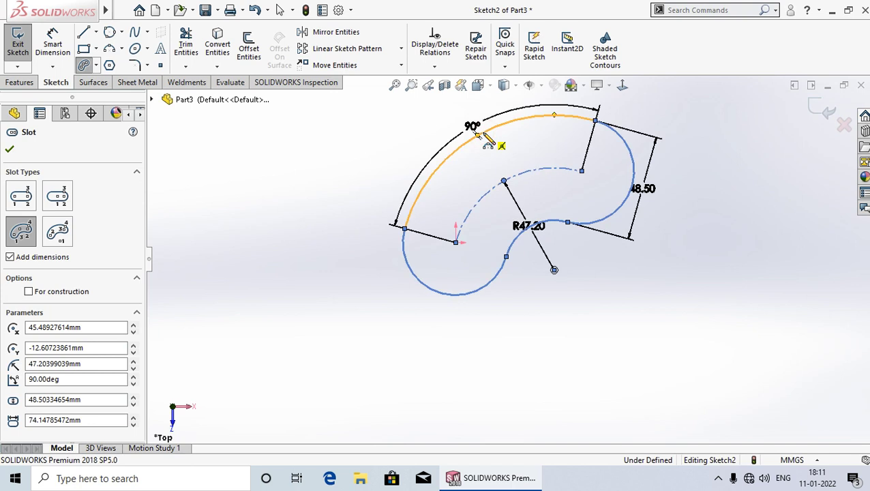
right_click(481, 133)
click(517, 143)
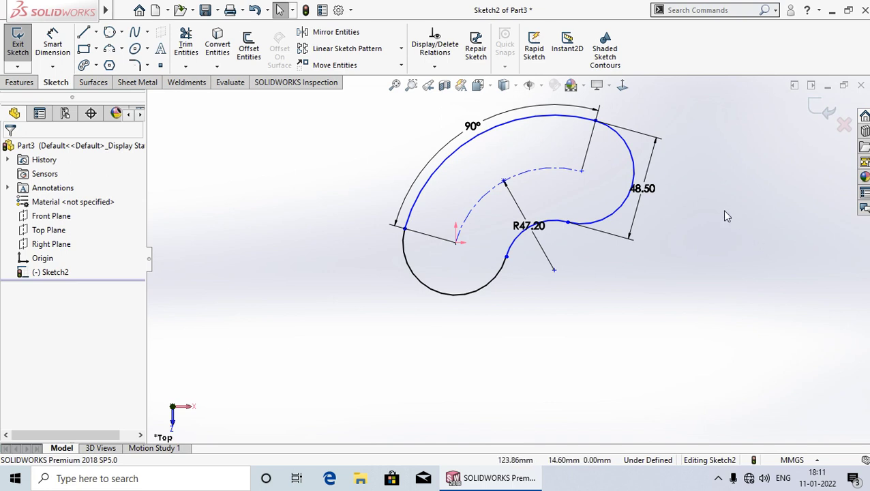
- Spread the arc slot's radius, angle and width dimensions outward around the sketch
ctrl+middle_drag(710, 188, 685, 236)
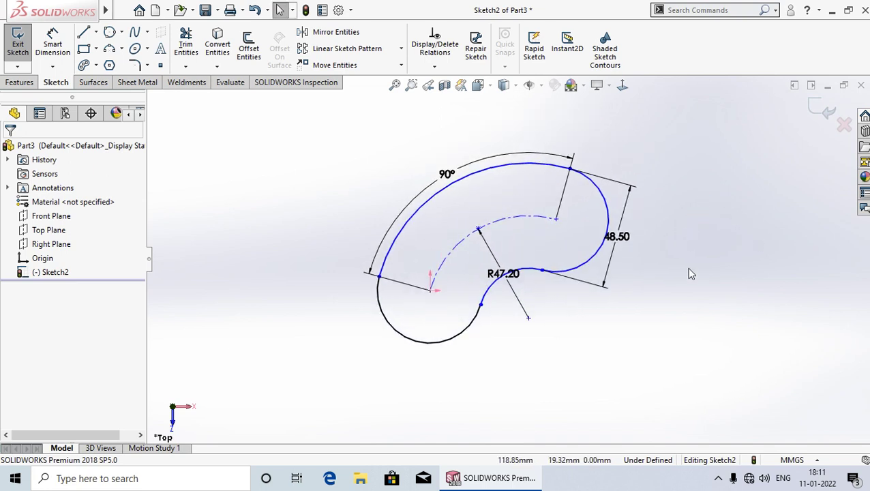
drag(502, 275, 502, 255)
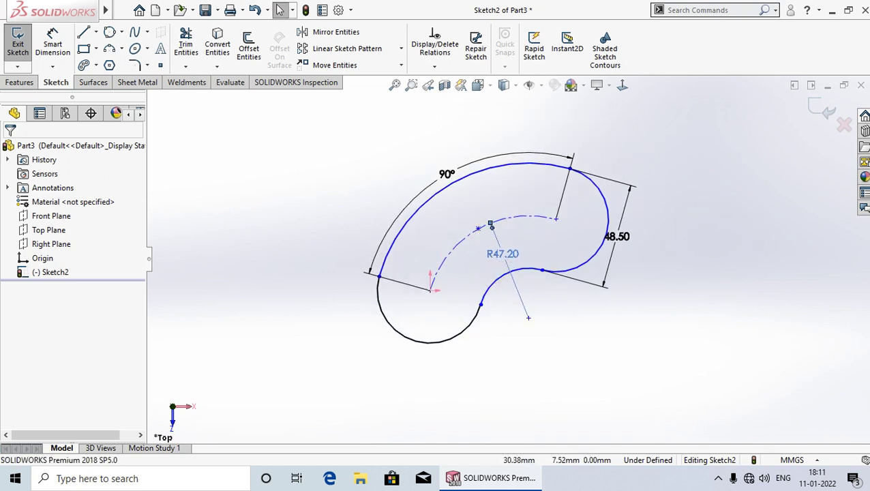
drag(444, 172, 417, 164)
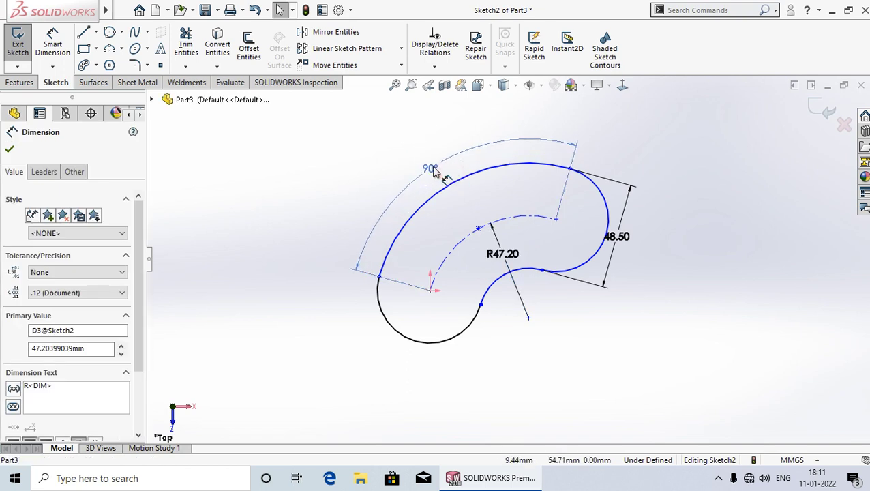
click(333, 199)
drag(635, 252, 692, 267)
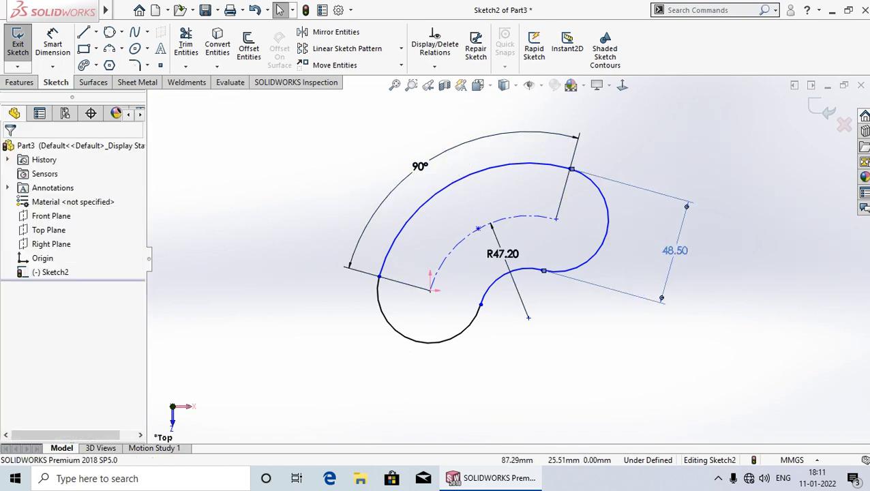
click(506, 259)
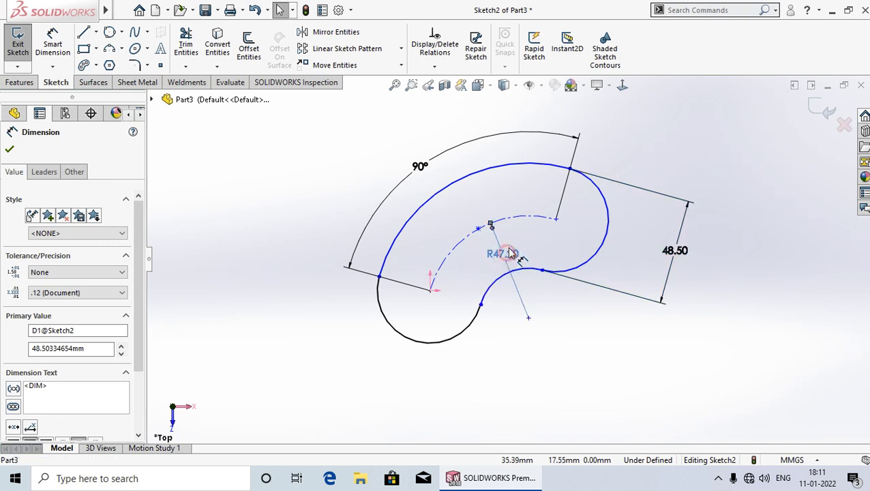
click(290, 261)
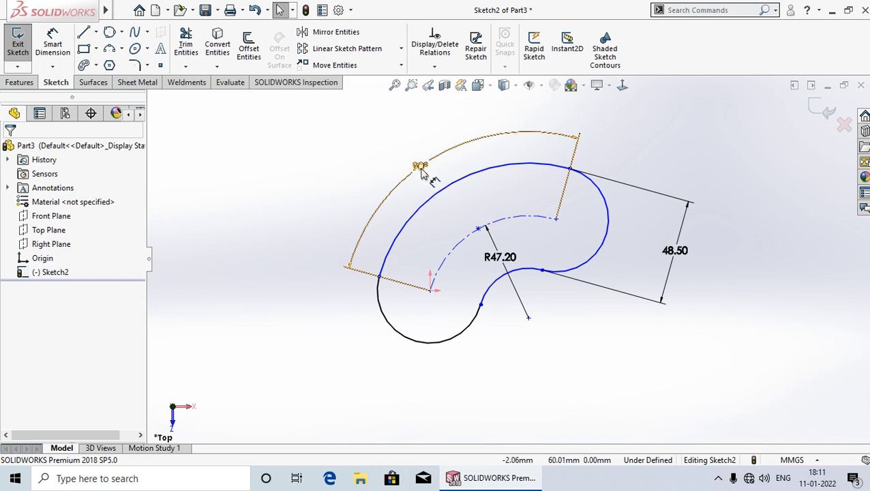
- Change the arc slot to a 100° angle, 50 mm width and 55 mm radius
click(420, 167)
double_click(420, 167)
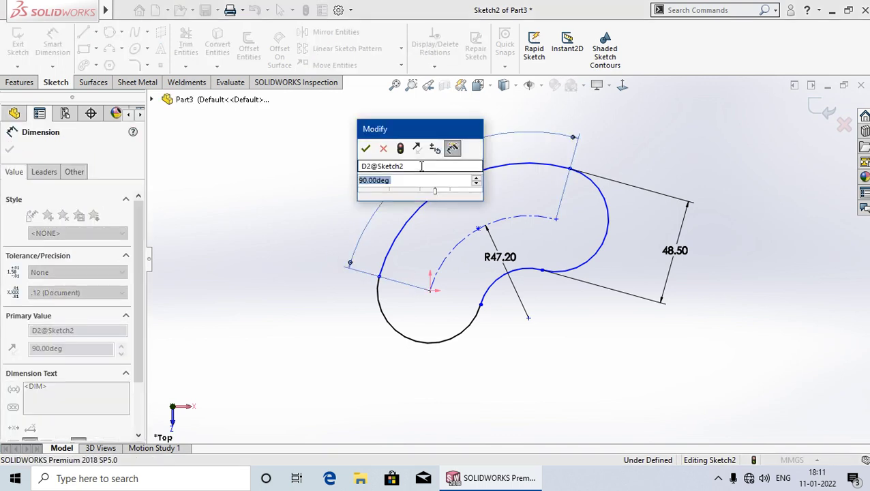
text(10)
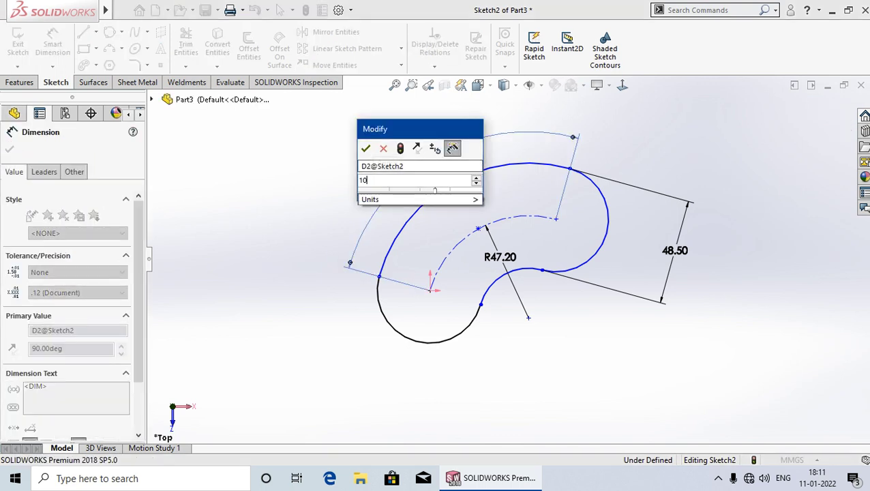
text(0)
key(Return)
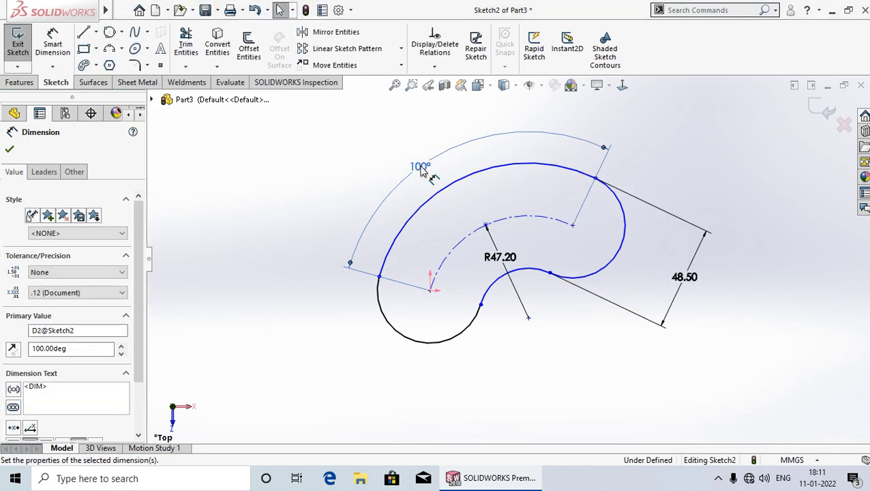
double_click(685, 278)
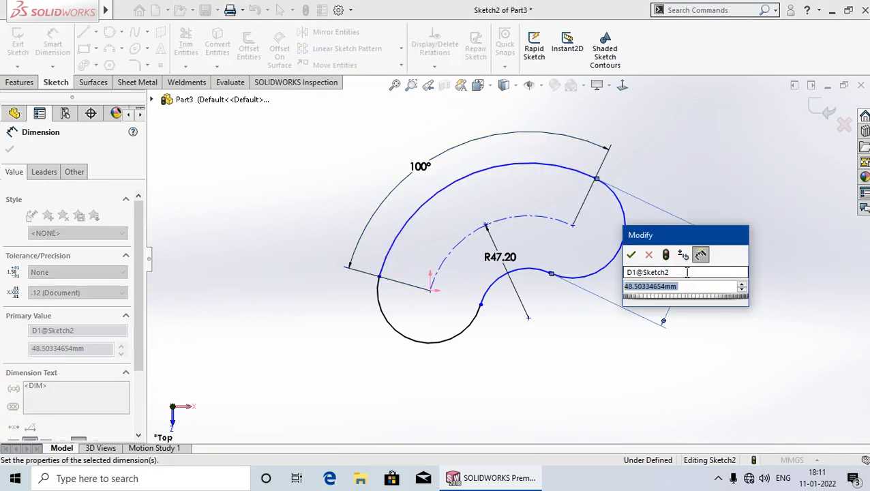
text(50)
key(Return)
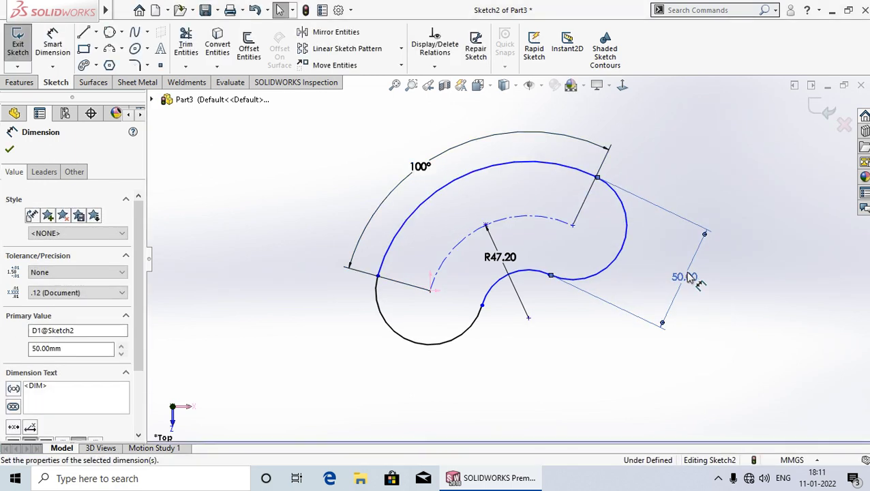
double_click(504, 265)
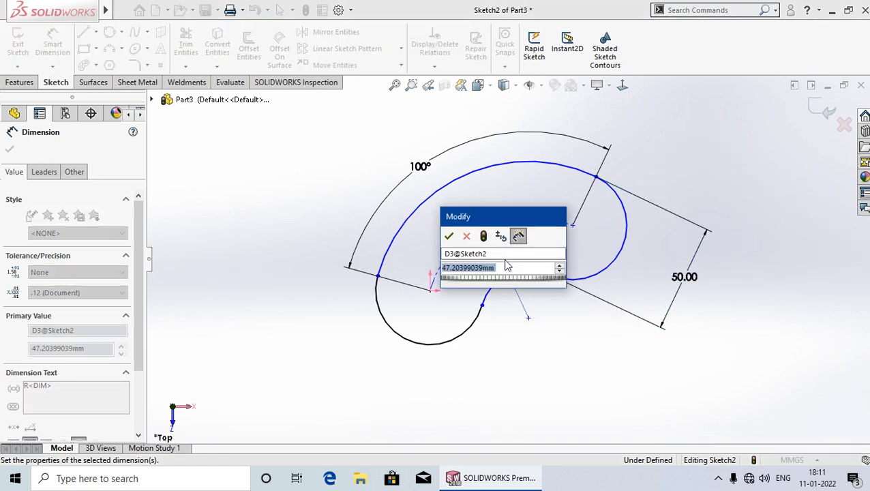
text(55)
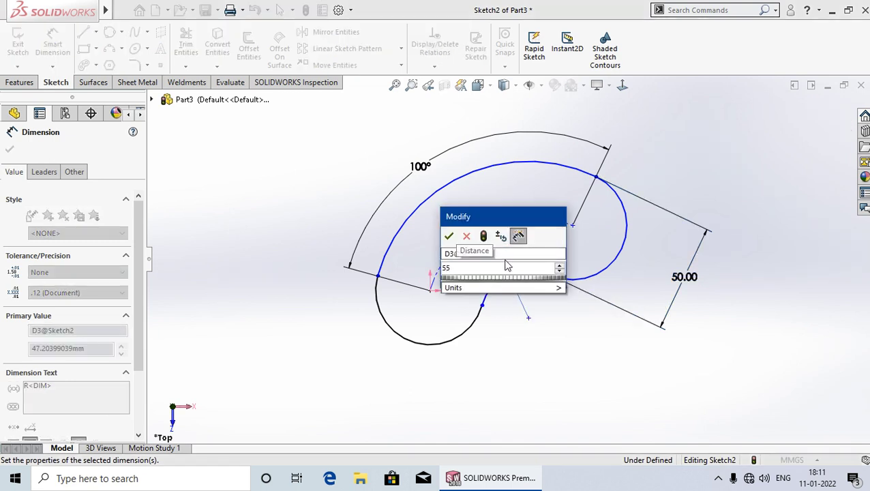
key(Return)
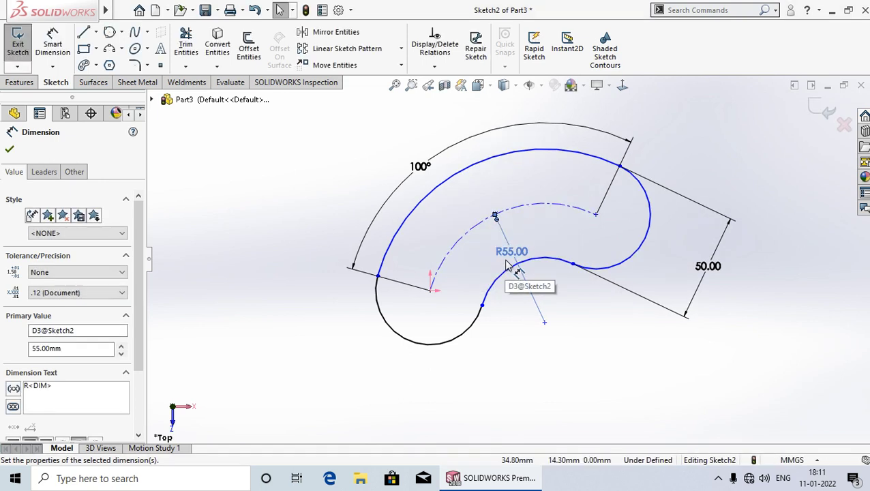
click(9, 148)
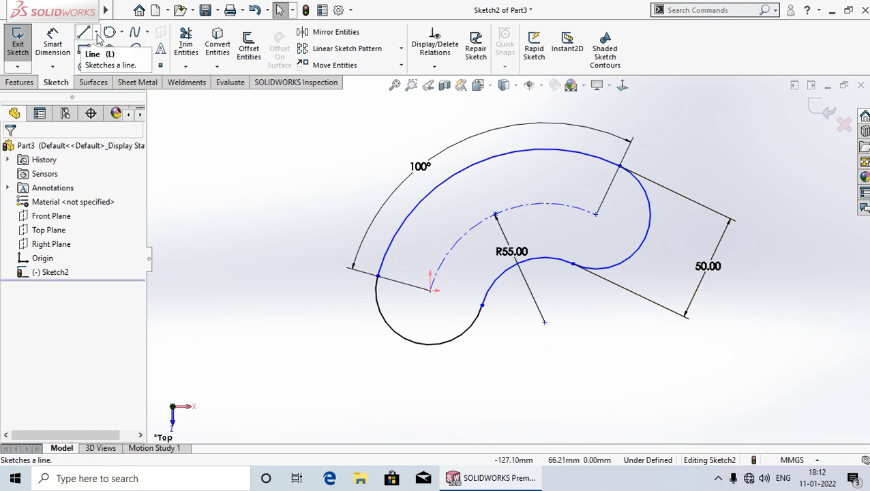
- Draw a horizontal centerline from the arc's centre point rightward past the 50.00 dimension
click(98, 33)
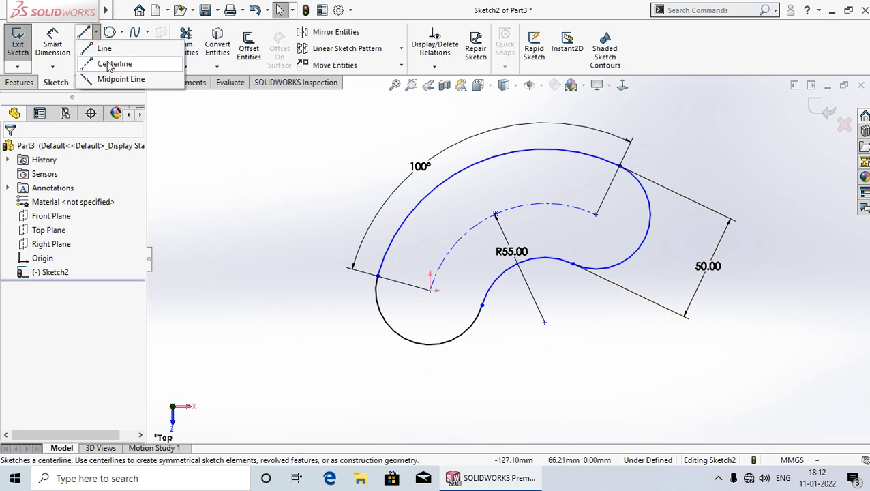
click(106, 61)
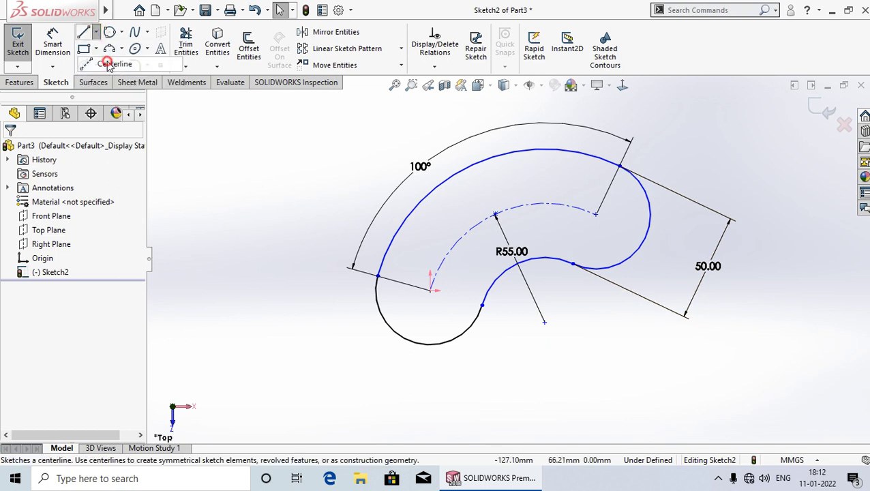
click(431, 291)
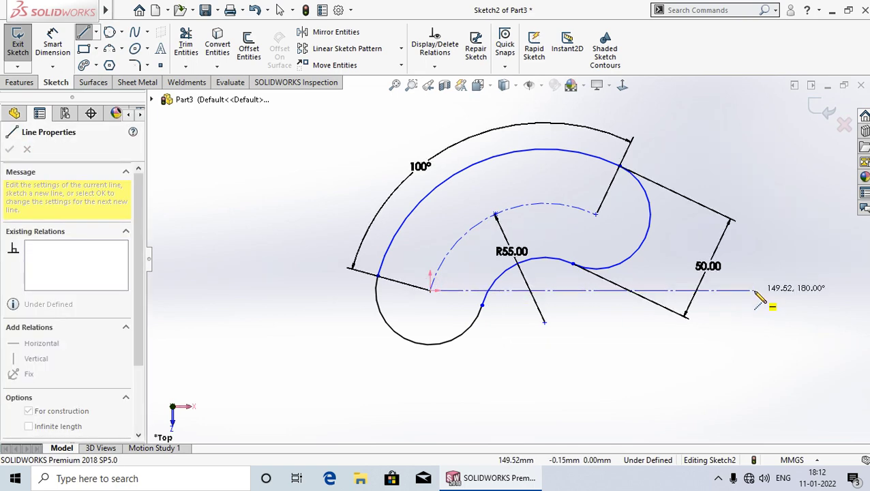
click(753, 291)
right_click(780, 290)
click(747, 301)
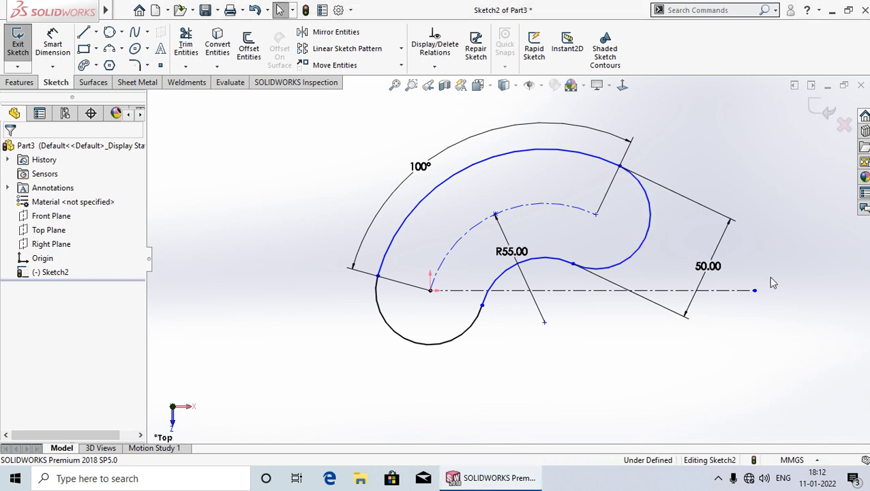
click(649, 230)
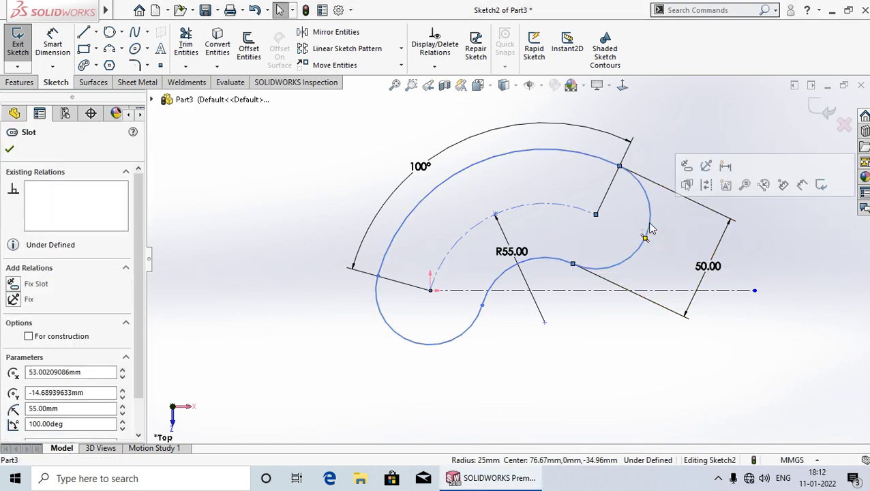
- Make the 100° R55 slot arc tangent to the horizontal centerline, fully defining Sketch2
ctrl+click(684, 292)
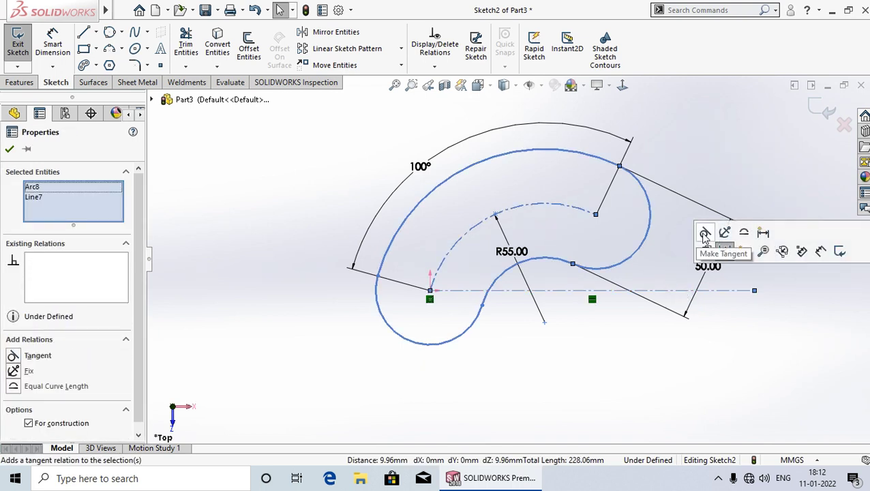
click(704, 234)
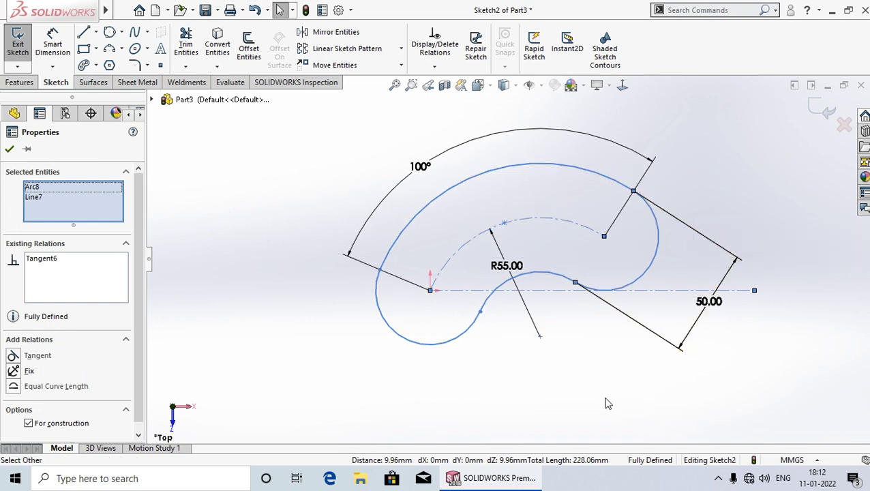
click(10, 148)
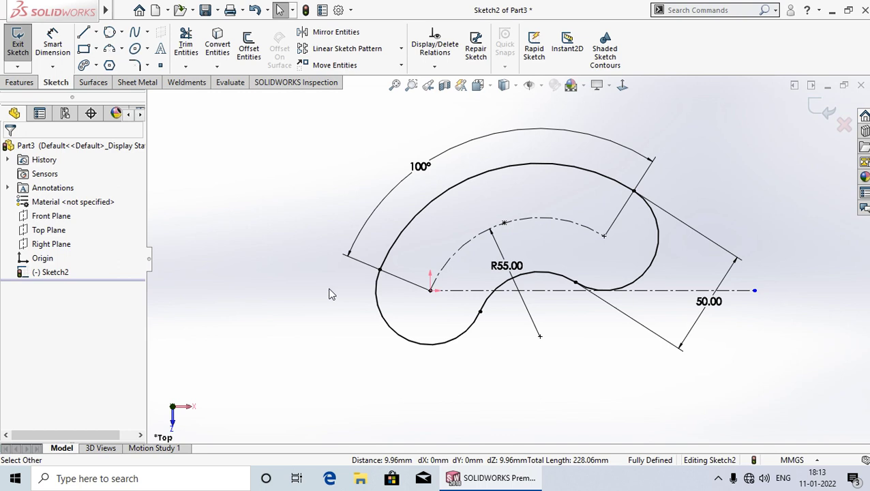
click(440, 343)
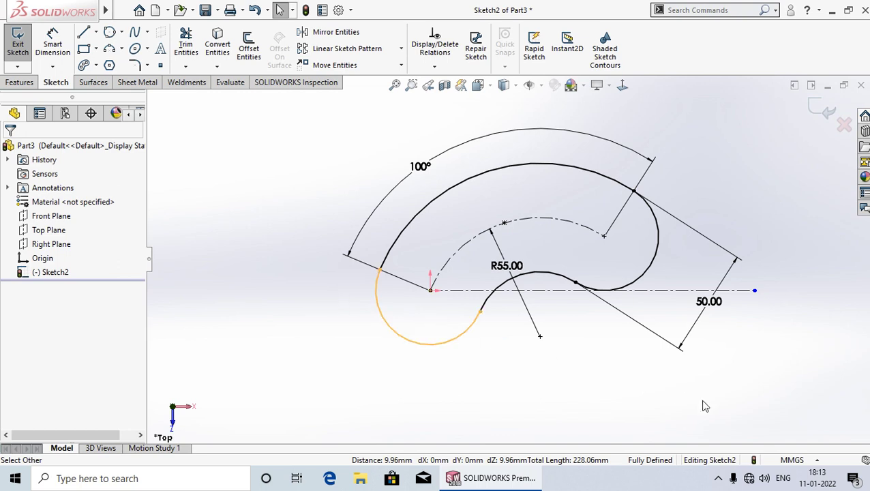
click(746, 380)
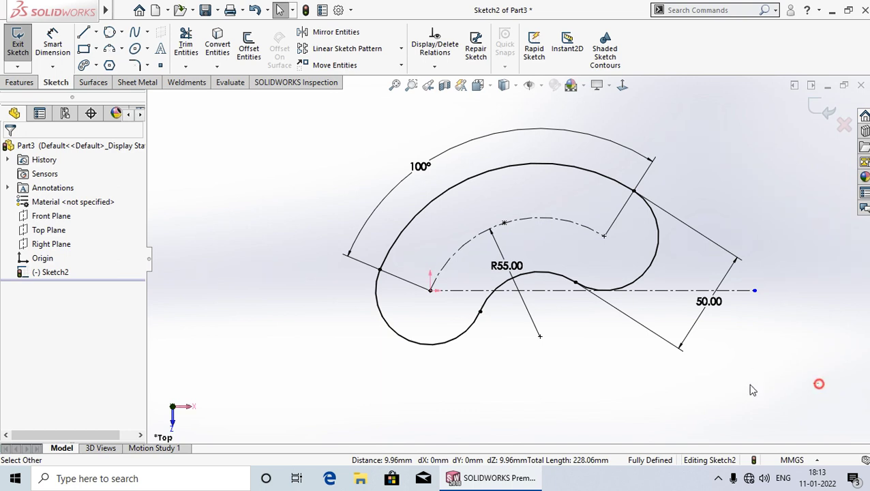
- Replace the old slot sketch with an origin-centred arc slot: R64.65, 92.52°, 34.92 wide
drag(817, 383, 330, 114)
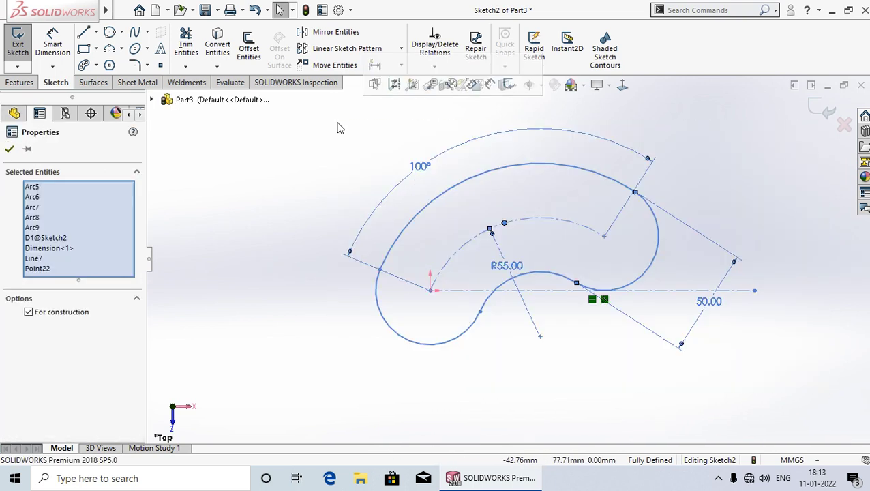
key(Delete)
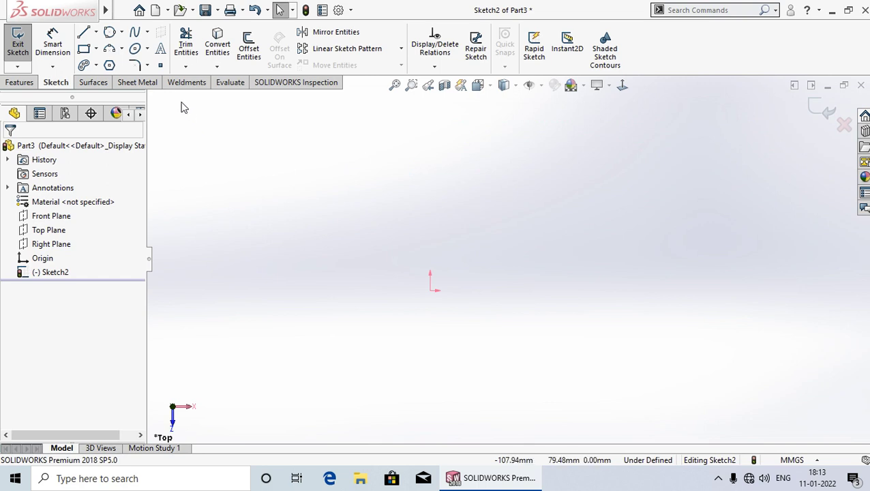
click(96, 65)
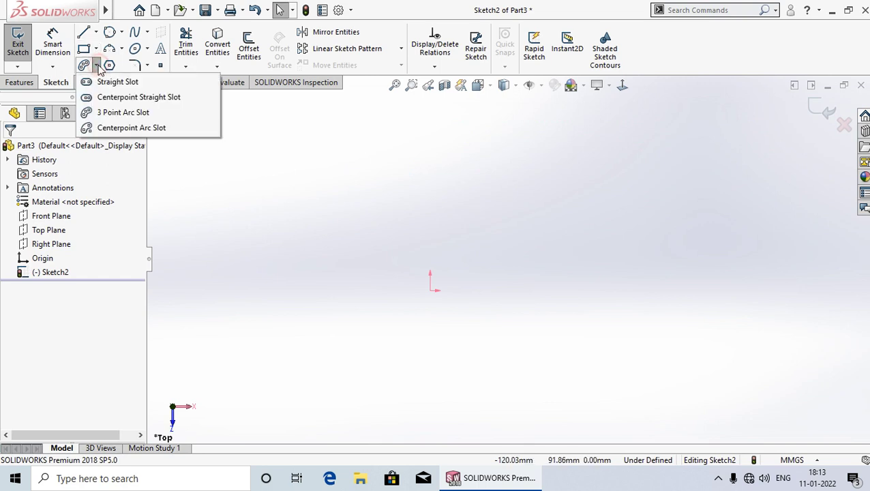
click(118, 129)
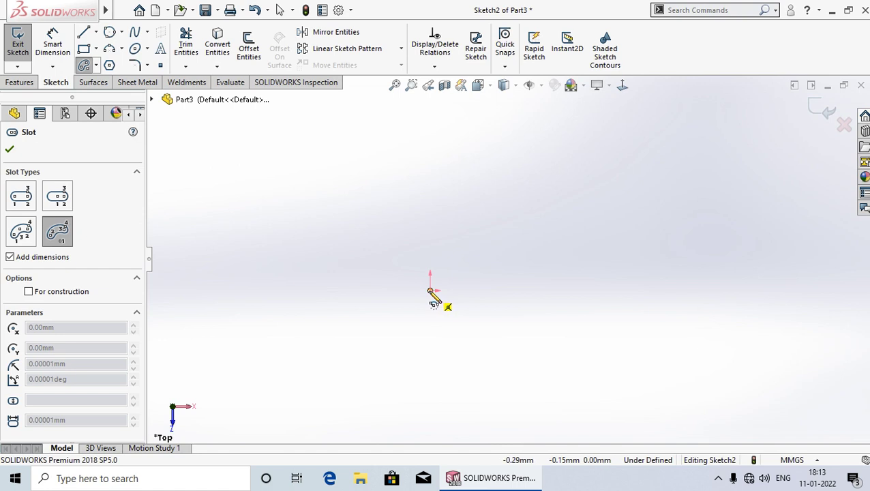
click(430, 291)
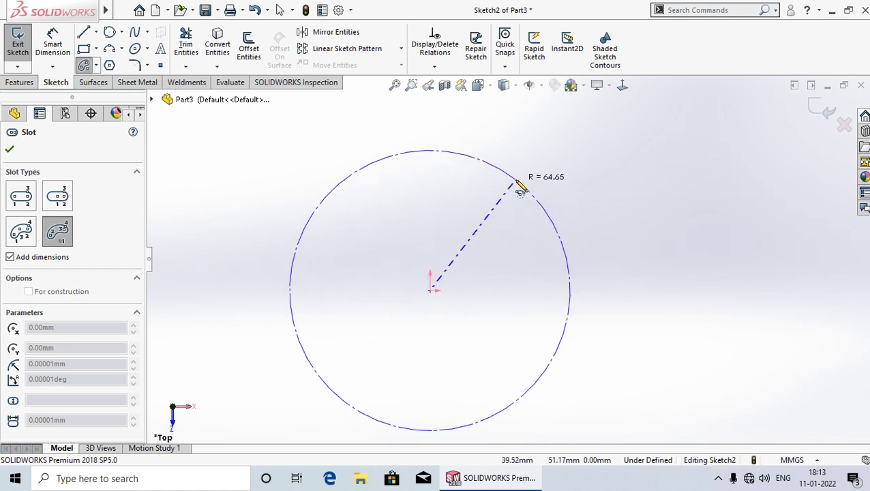
click(516, 181)
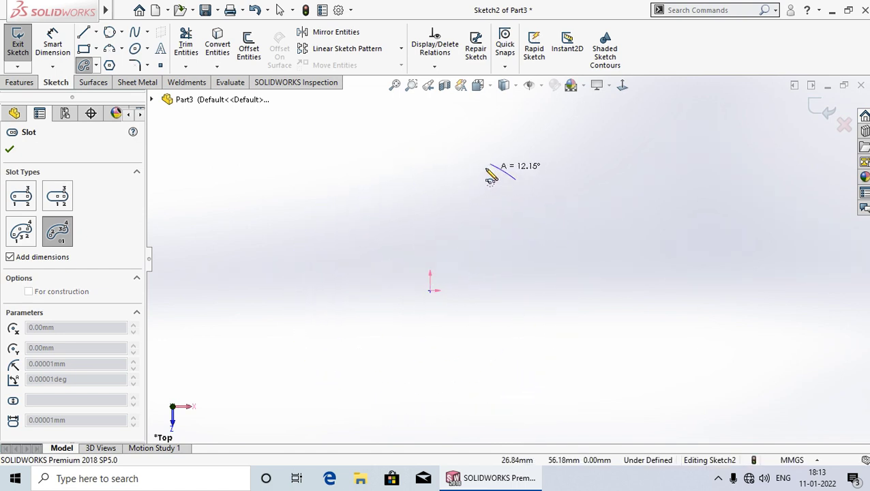
click(315, 210)
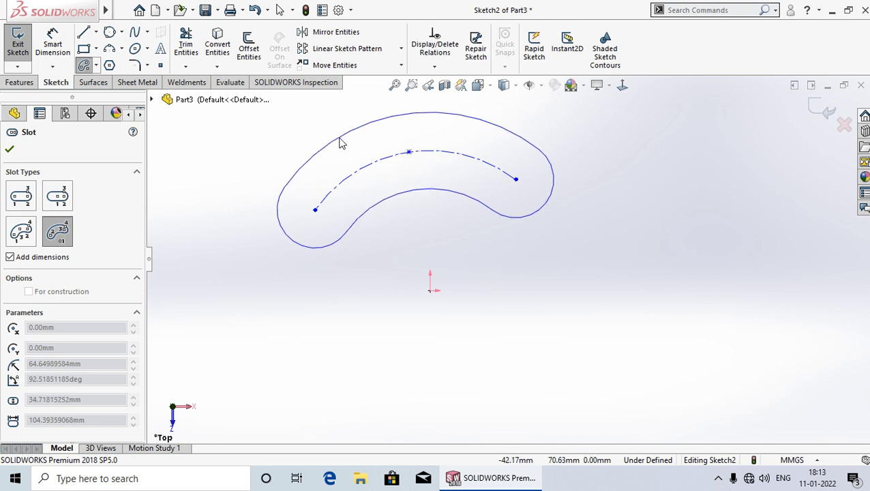
click(341, 143)
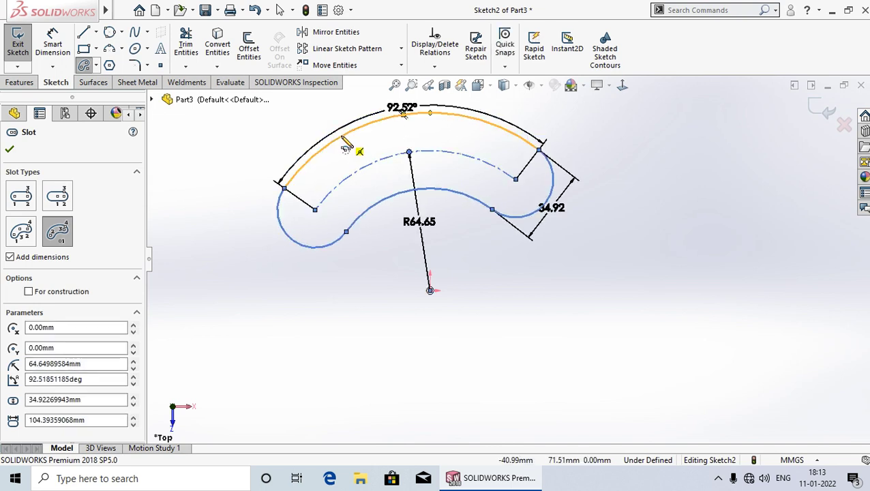
- End slot creation and move the 92.52° and 34.92 dimensions farther out from the slot
right_click(341, 134)
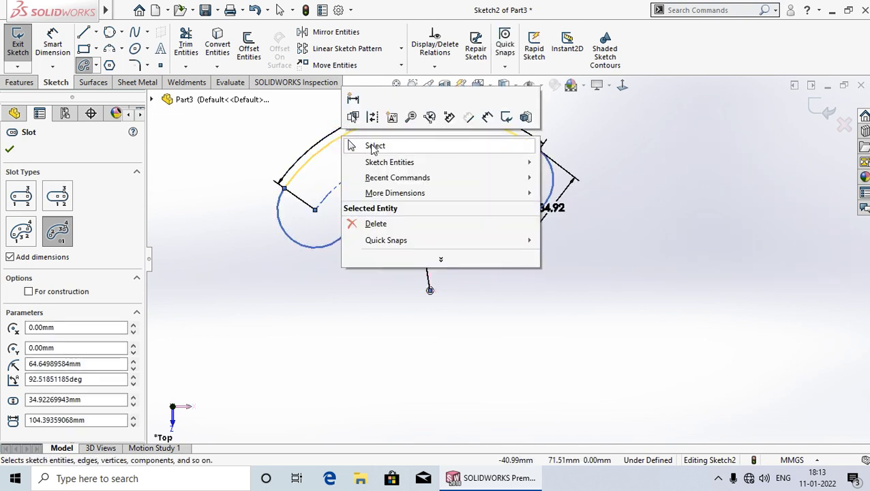
click(373, 146)
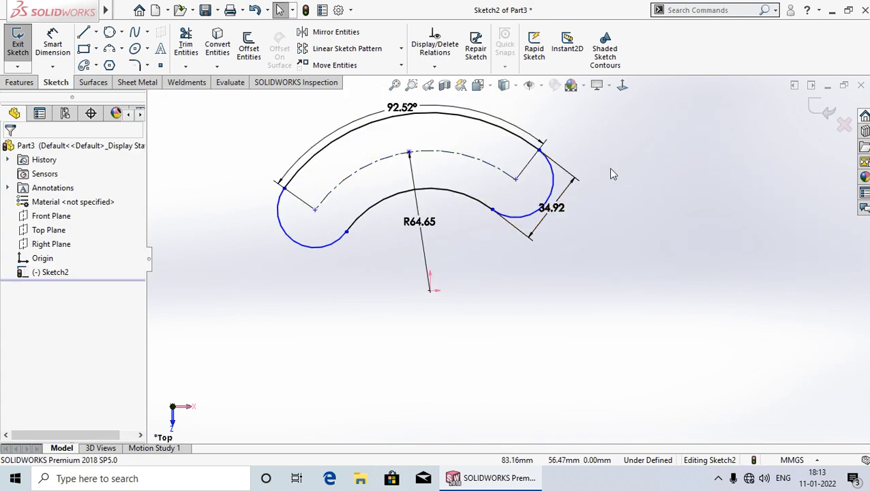
ctrl+middle_drag(591, 153, 648, 236)
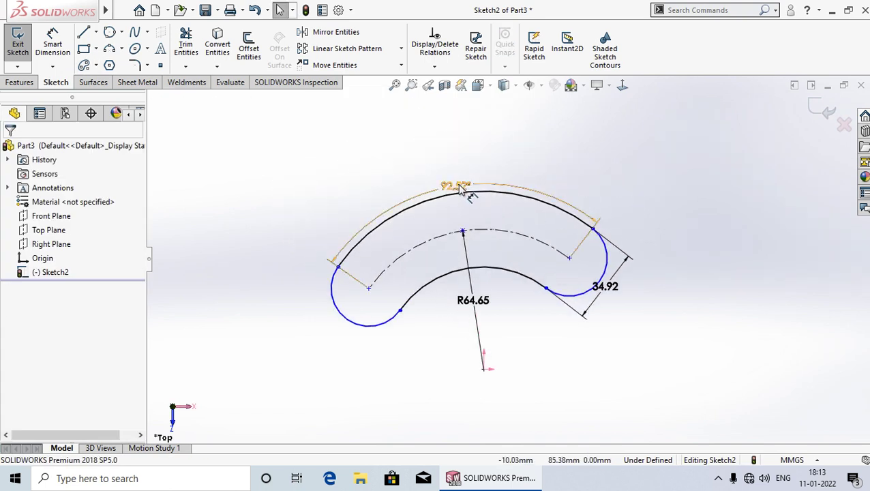
drag(455, 185, 449, 150)
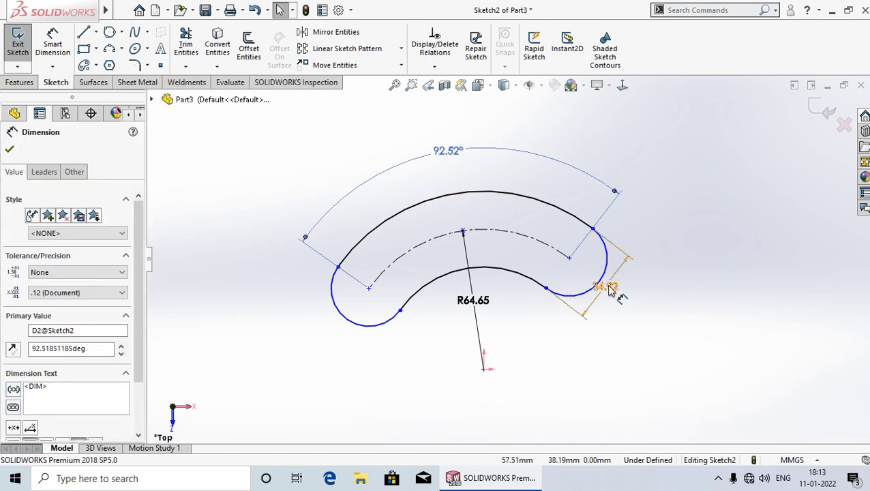
drag(614, 292, 656, 312)
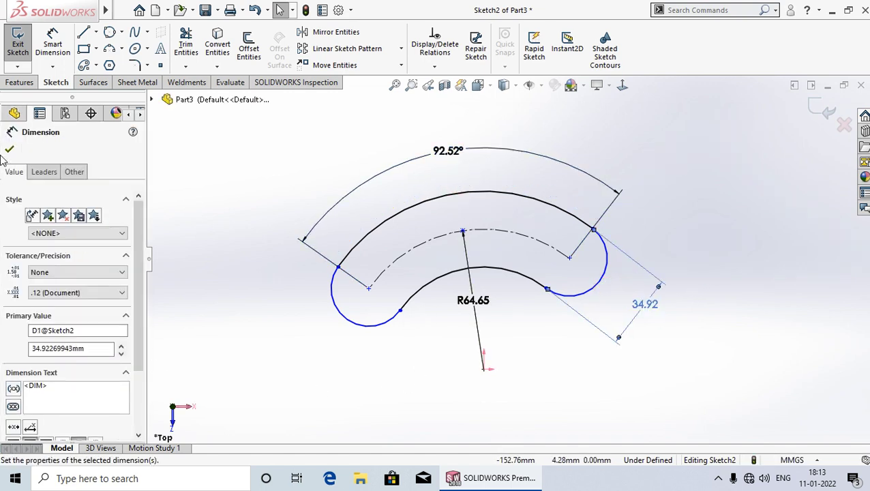
click(9, 148)
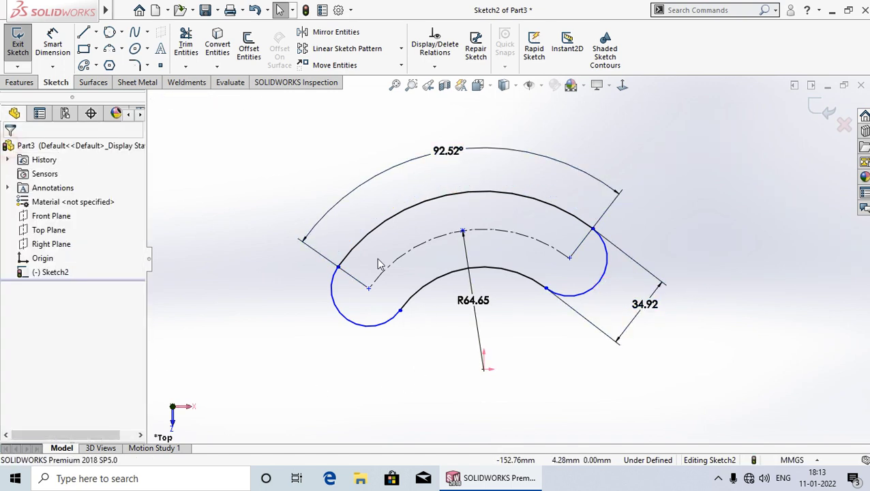
- Change the arc slot dimensions to a 90° angle, 40 width and R65 radius
double_click(442, 154)
text(90)
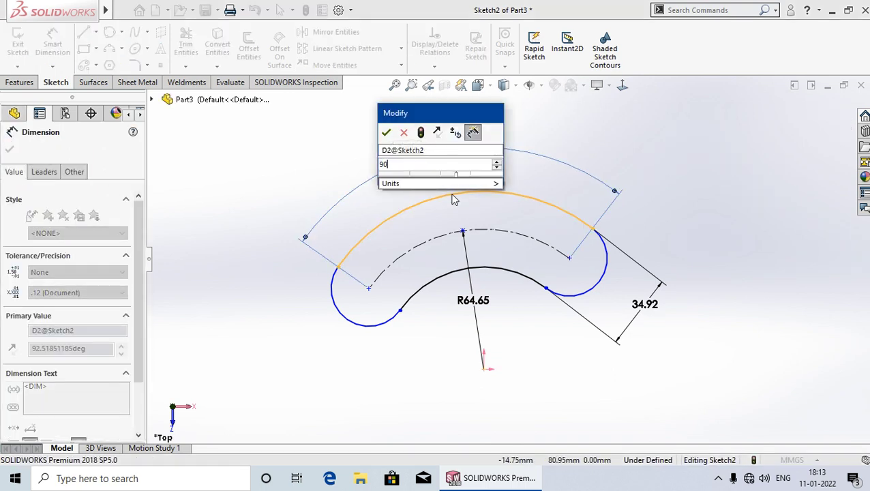
key(Return)
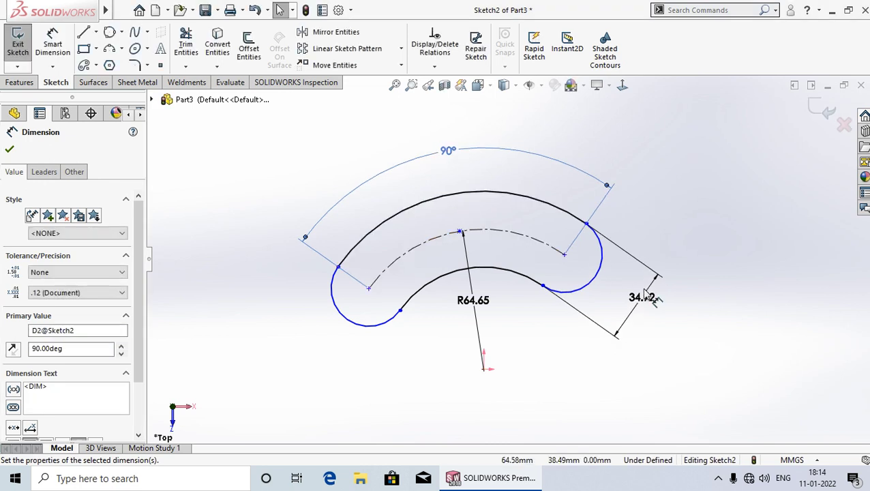
double_click(645, 297)
text(4)
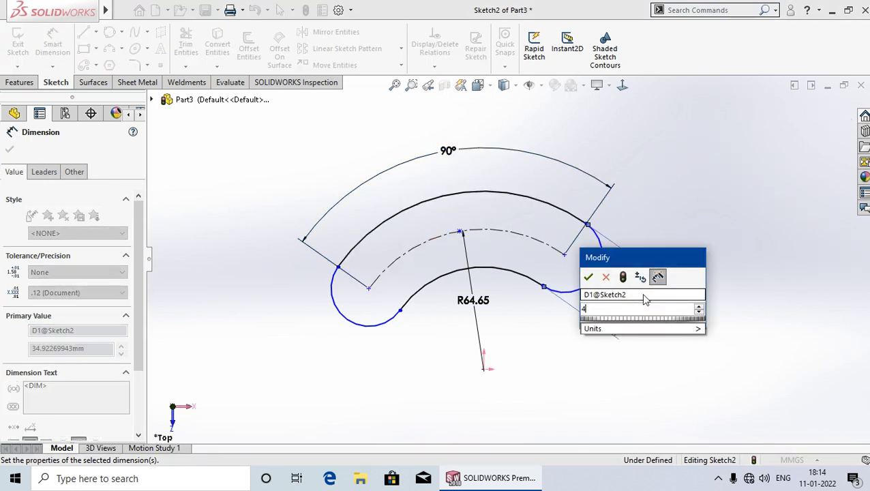
text(0)
key(Return)
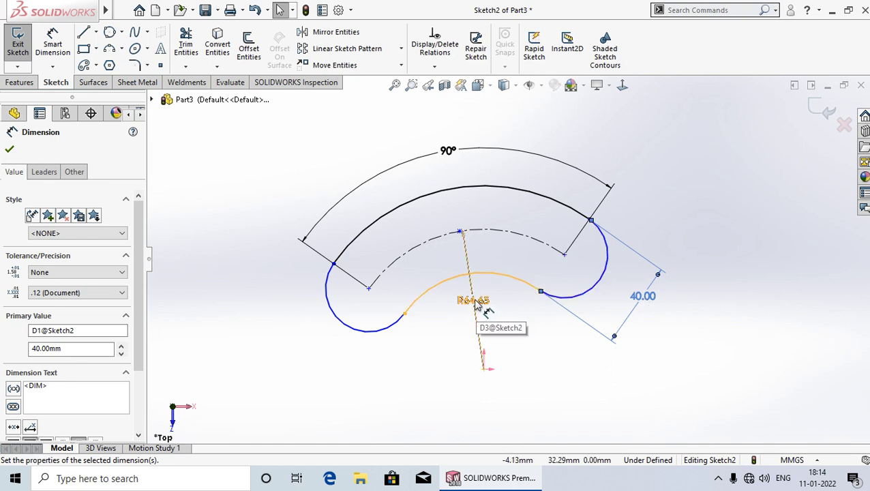
double_click(477, 307)
text(6)
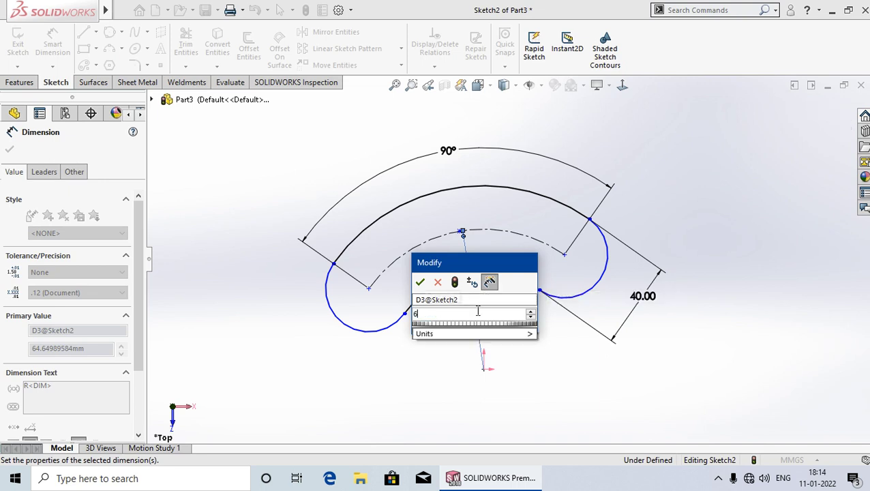
text(5)
key(Return)
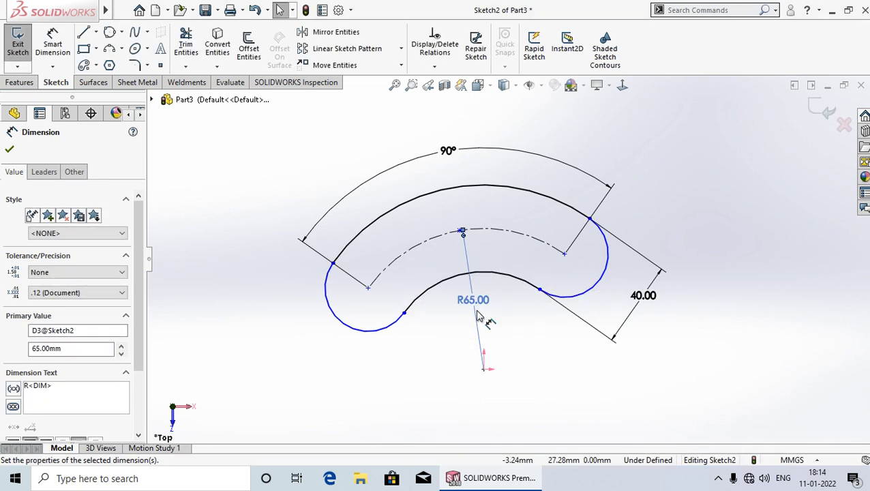
click(9, 151)
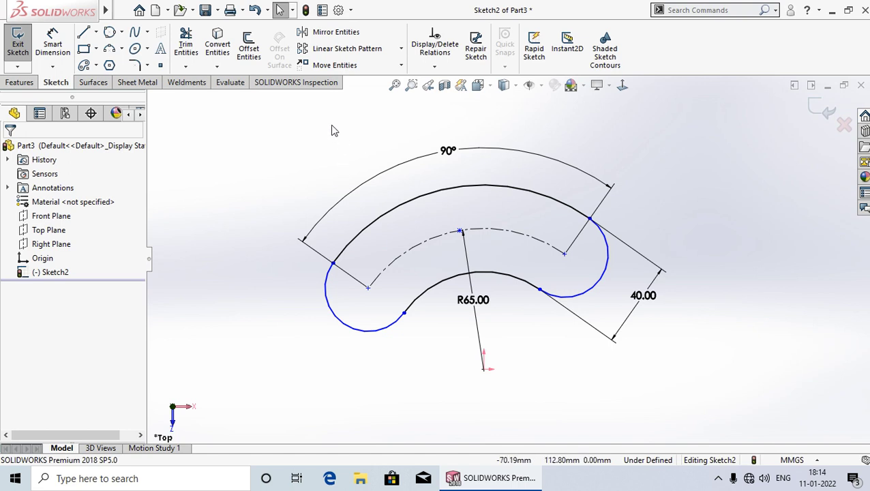
- Draw a horizontal centerline from the origin rightward beneath the arc slot
click(96, 33)
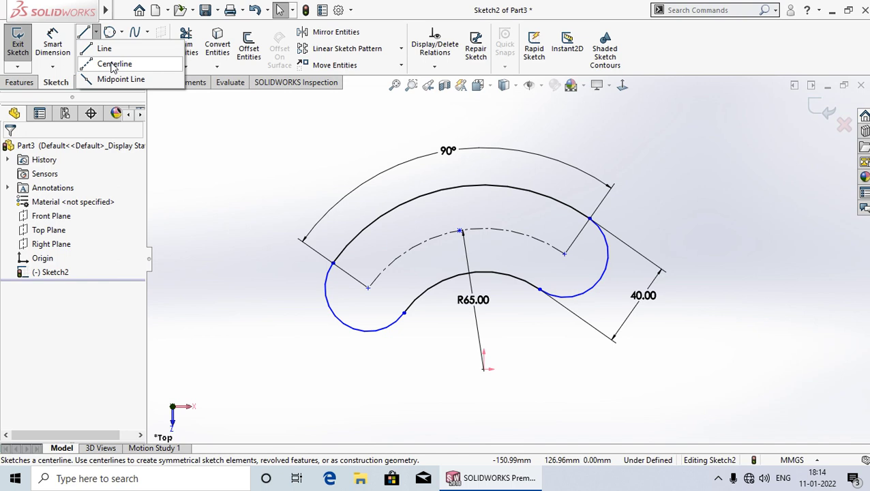
click(113, 64)
click(484, 369)
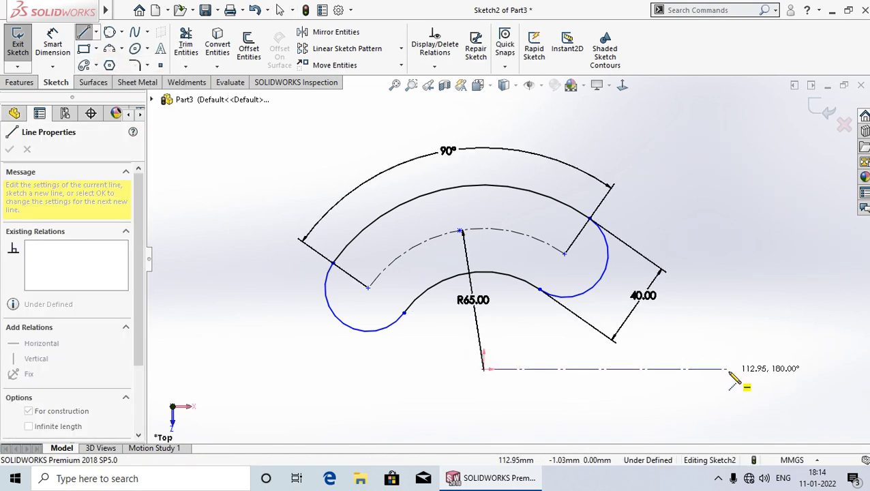
click(728, 369)
right_click(728, 368)
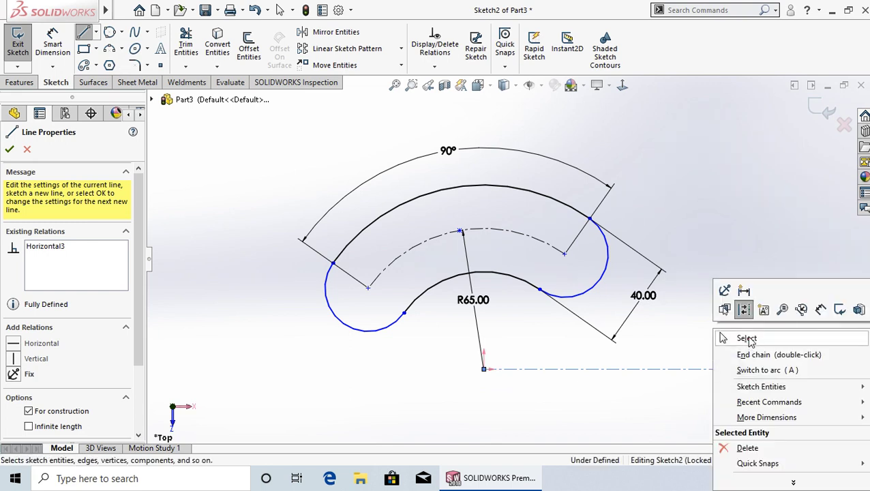
click(748, 337)
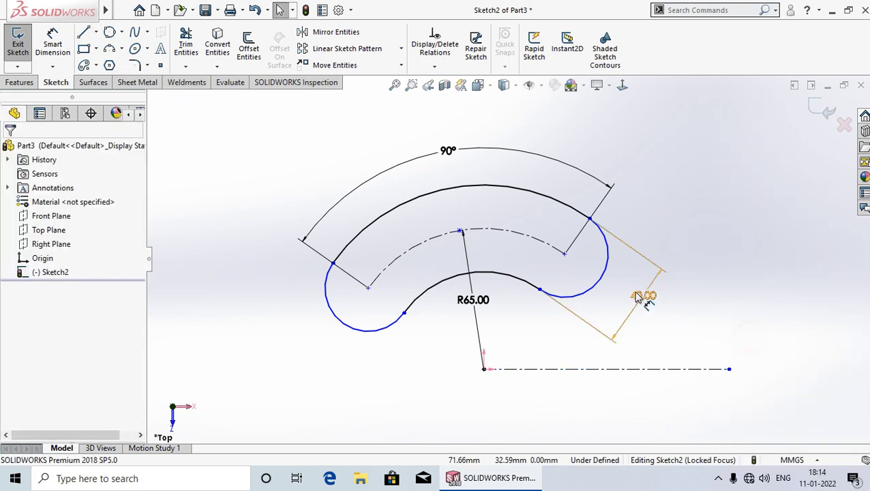
click(607, 267)
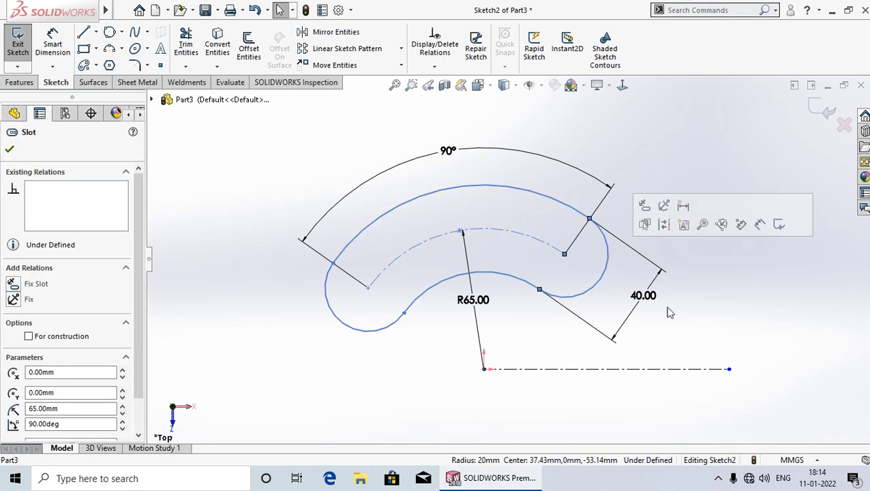
- Add a tangent relation between the slot arc and the horizontal centerline
ctrl+click(679, 370)
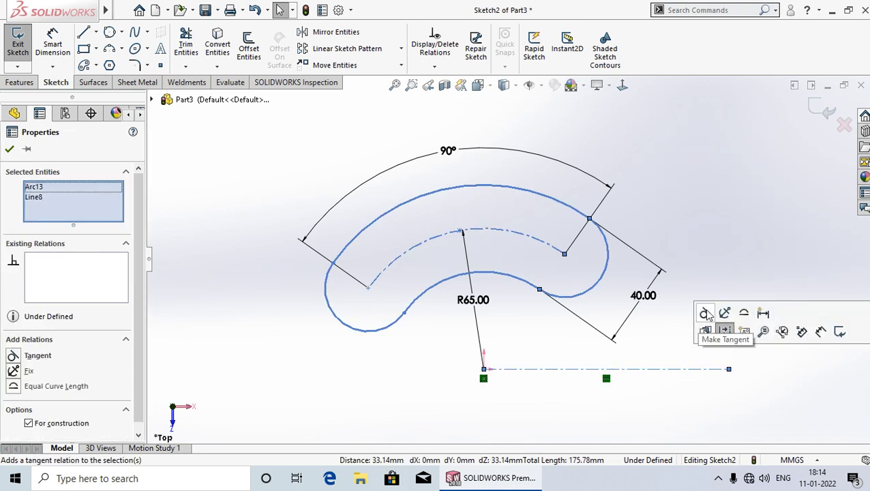
click(704, 313)
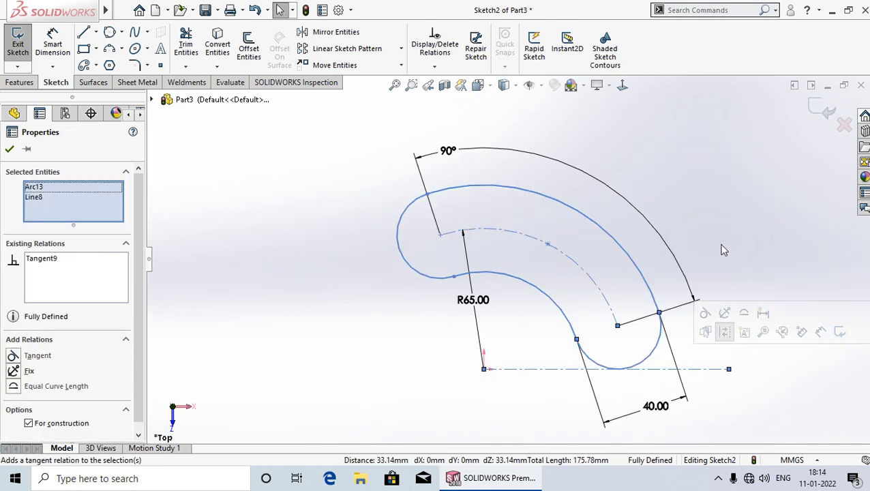
click(9, 149)
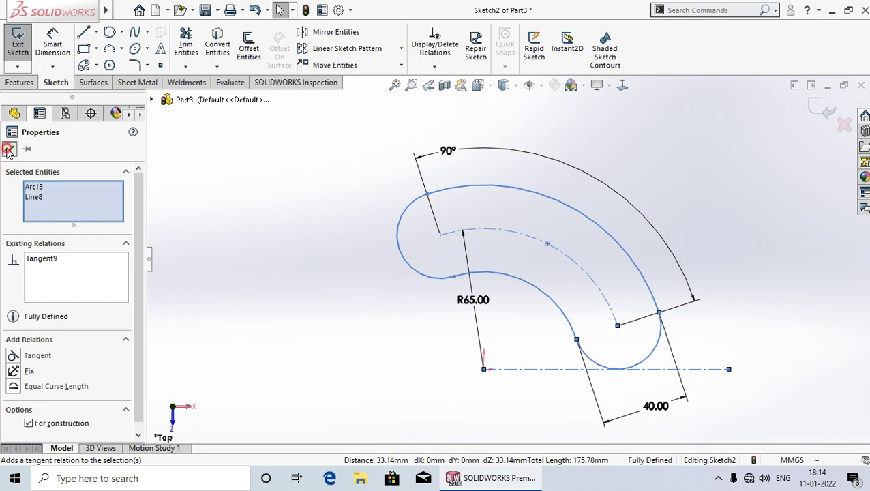